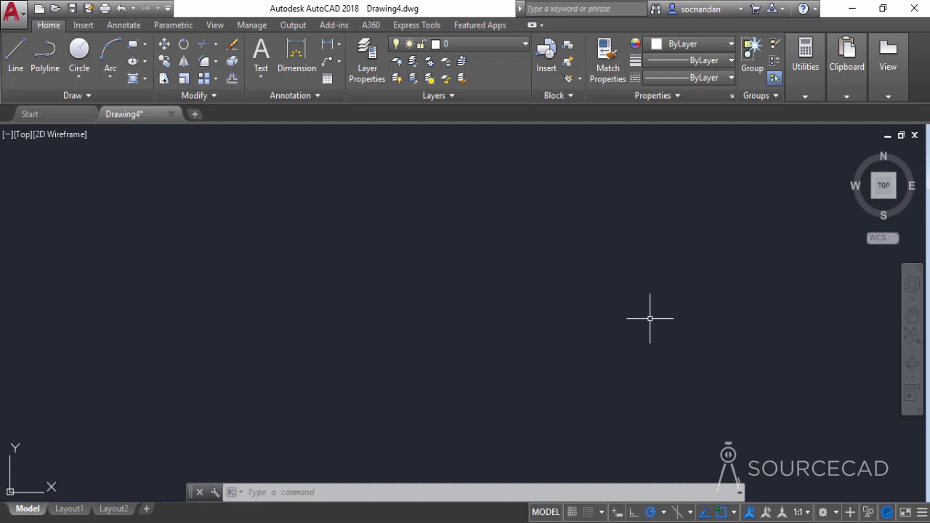
Step: Draw a 230-unit horizontal line as the link's centreline
{"action": "left_click", "coordinate": [17, 66]}
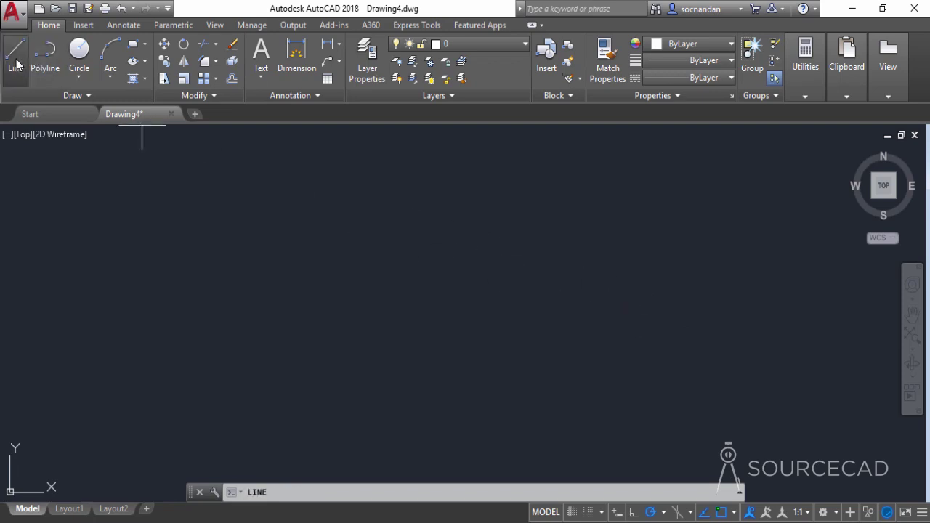
{"action": "left_click", "coordinate": [223, 276]}
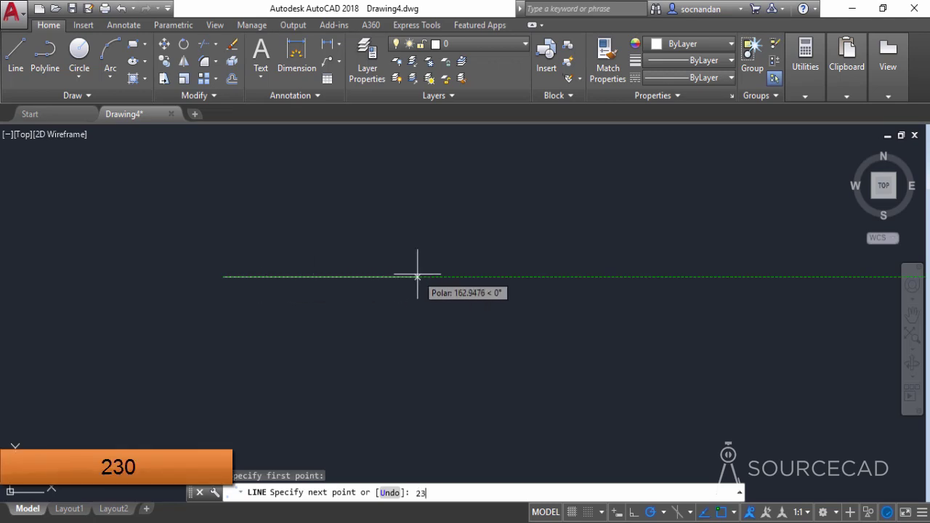
{"action": "type", "text": "230"}
{"action": "key", "text": "Return"}
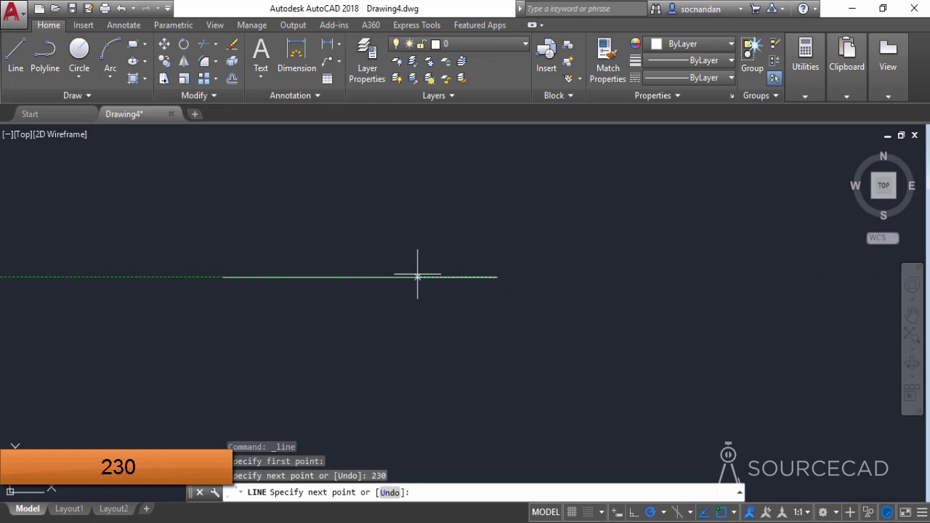
{"action": "key", "text": "Return"}
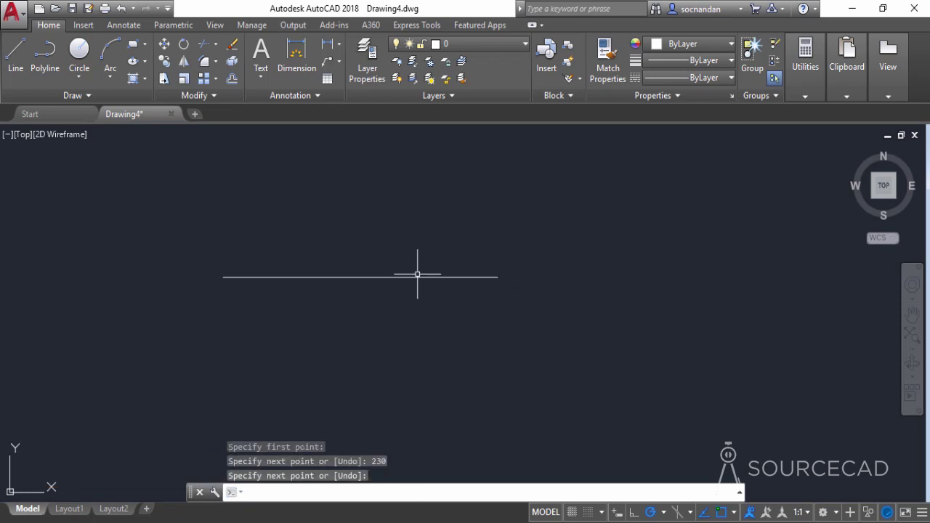
{"action": "middle_click_drag", "start_coordinate": [347, 285], "coordinate": [417, 293]}
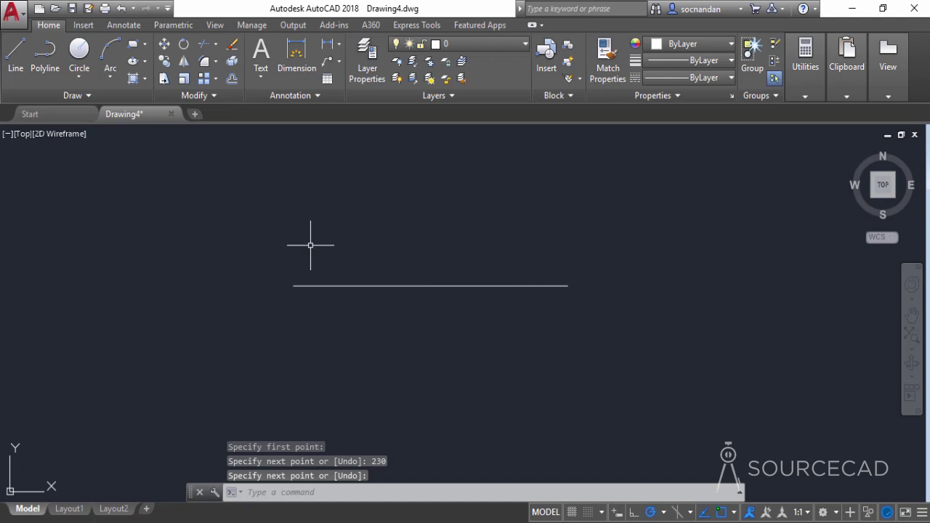
Step: Draw concentric circles of radius 11, 9 and 4 at the centreline's left endpoint
{"action": "left_click", "coordinate": [80, 49]}
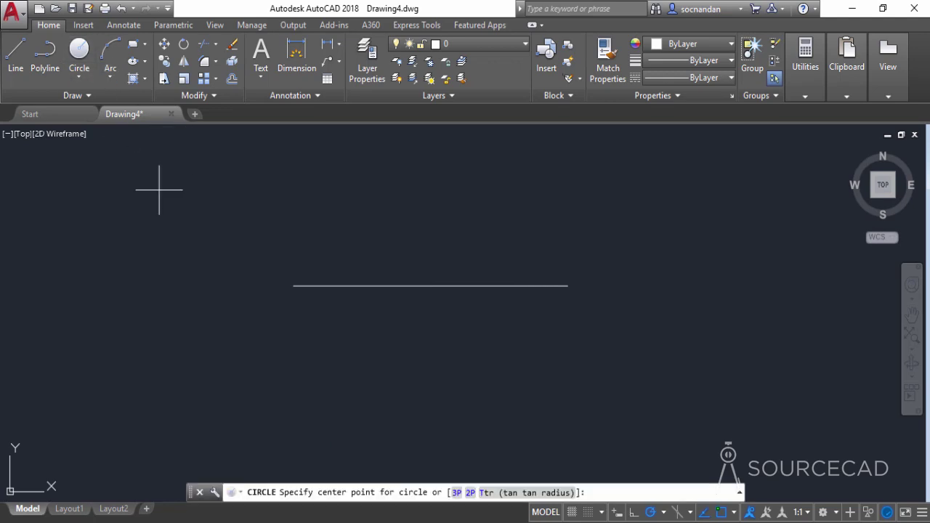
{"action": "left_click", "coordinate": [293, 285]}
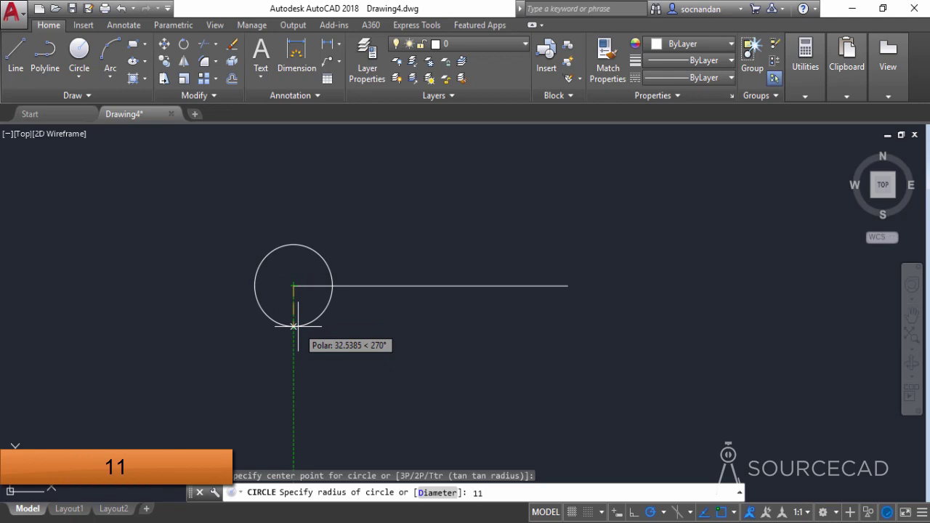
{"action": "key", "text": "Return"}
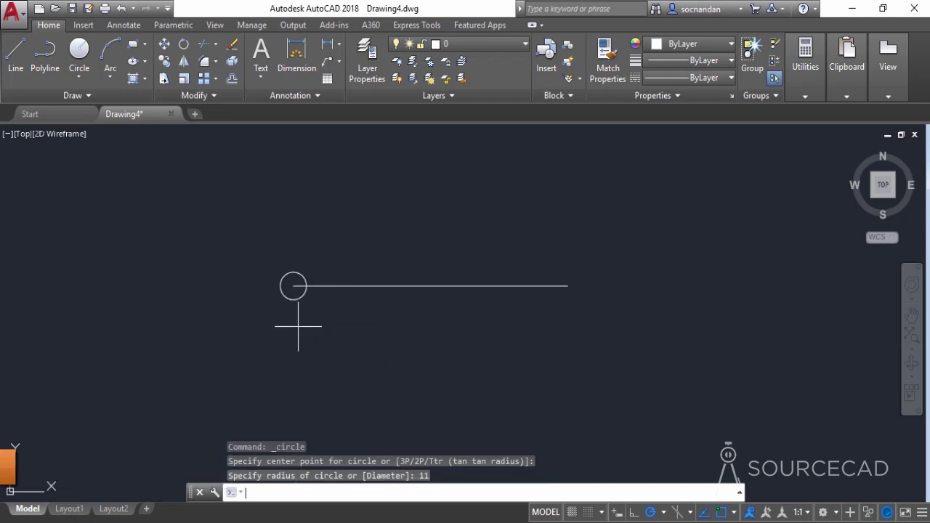
{"action": "key", "text": "Return"}
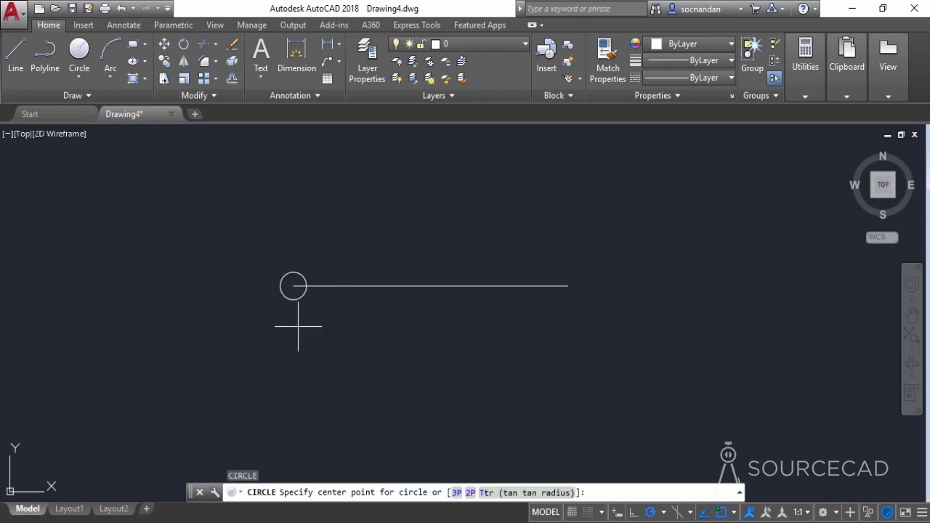
{"action": "left_click", "coordinate": [294, 286]}
{"action": "type", "text": "9"}
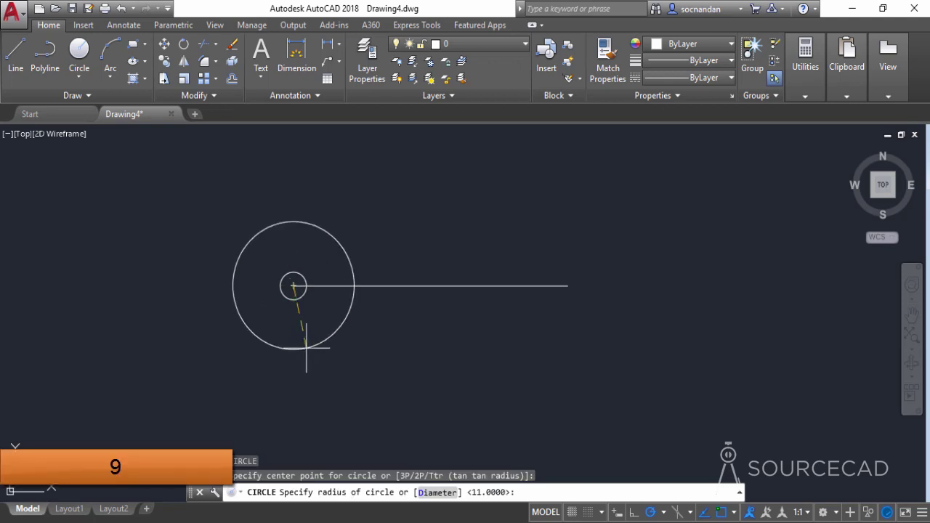
{"action": "key", "text": "Return"}
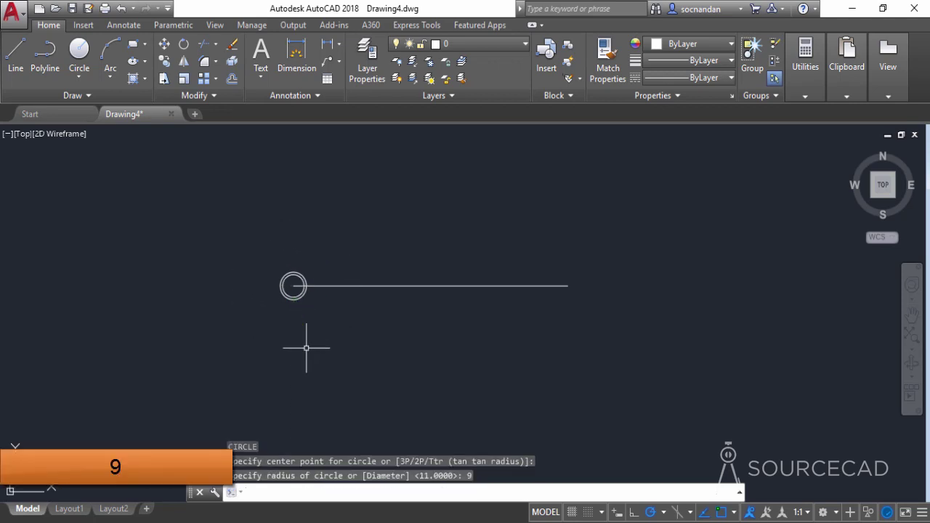
{"action": "scroll", "coordinate": [291, 286], "scroll_direction": "up", "scroll_amount": 3}
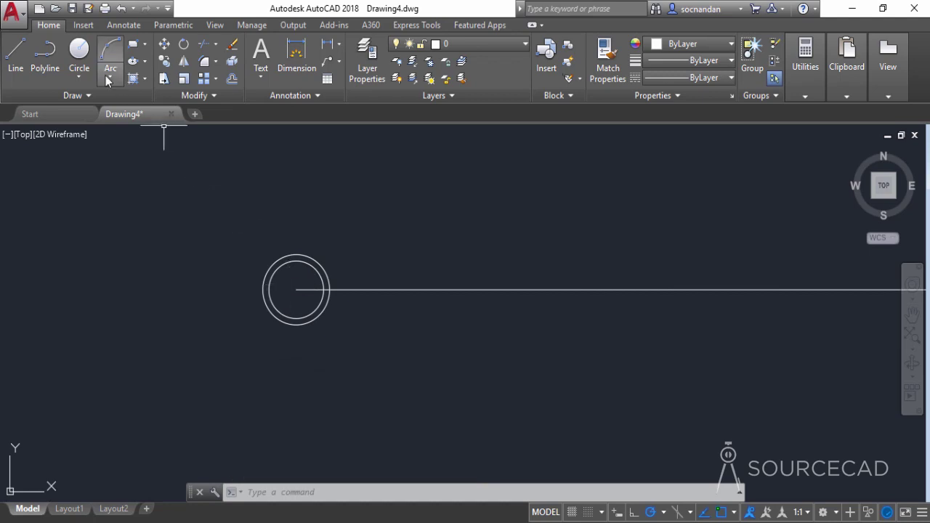
{"action": "left_click", "coordinate": [79, 51]}
{"action": "left_click", "coordinate": [296, 290]}
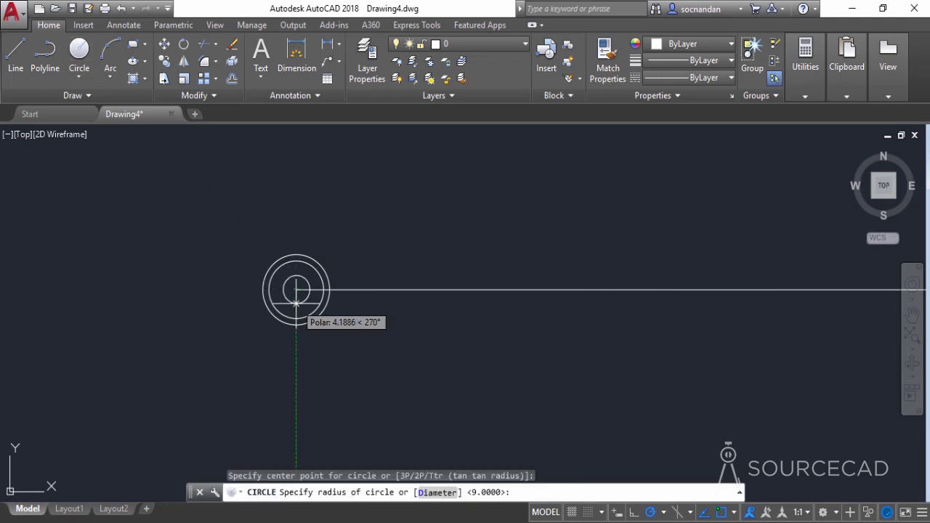
{"action": "type", "text": "4"}
{"action": "key", "text": "Return"}
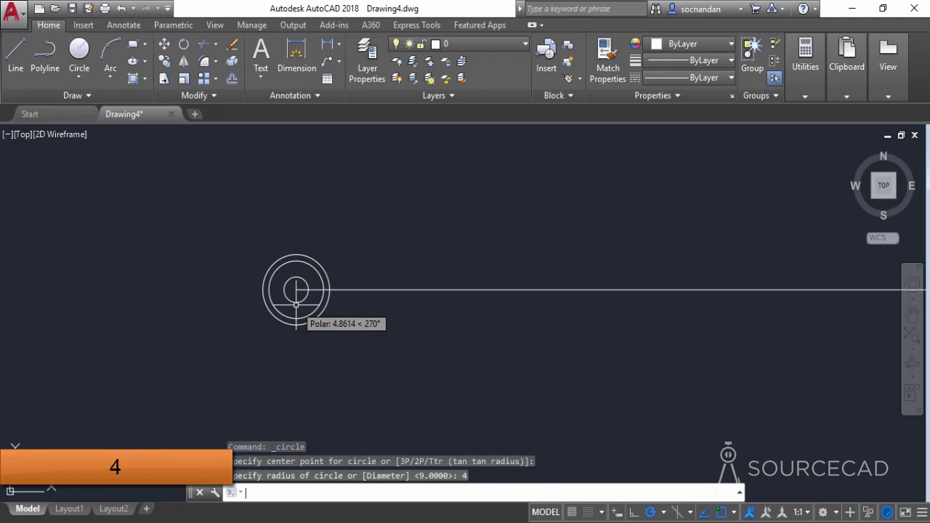
{"action": "scroll", "coordinate": [393, 298], "scroll_direction": "down", "scroll_amount": 2}
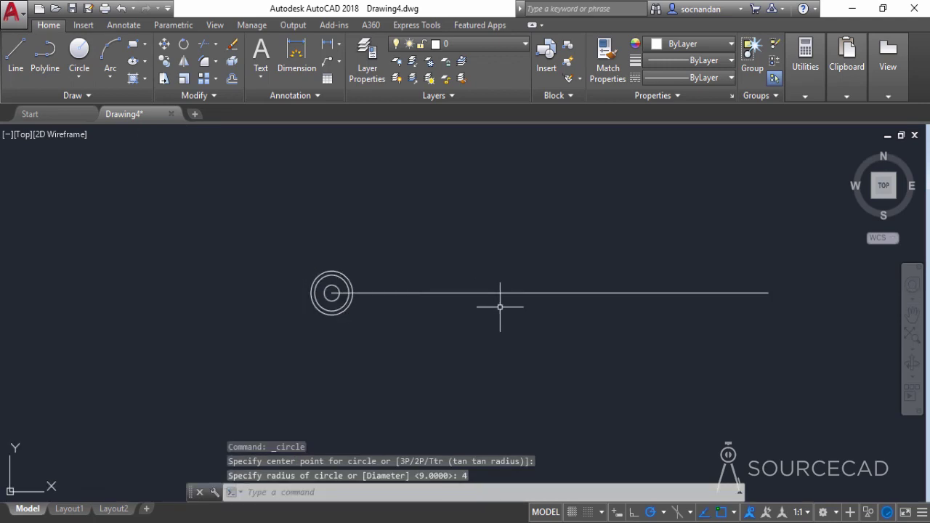
{"action": "middle_click_drag", "start_coordinate": [499, 307], "coordinate": [442, 322]}
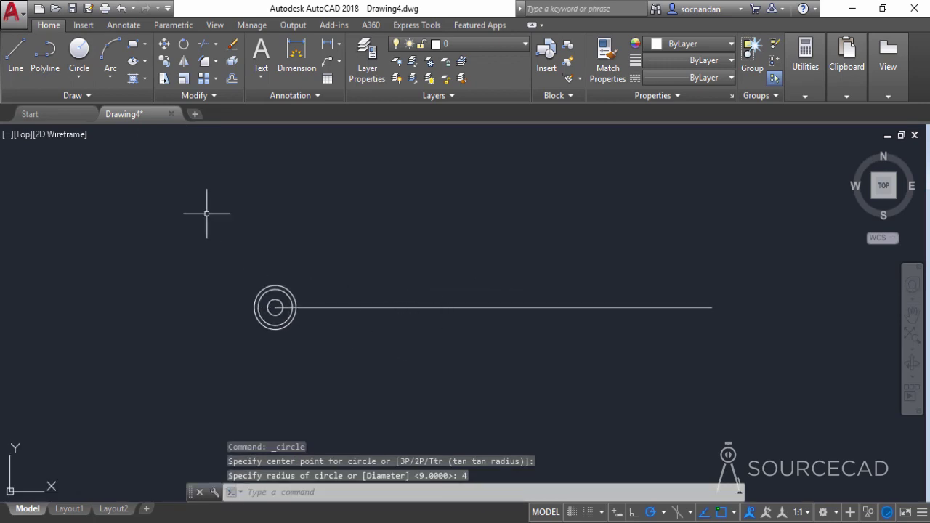
Step: Draw a 7-unit vertical tick down from the centreline near its middle
{"action": "left_click", "coordinate": [15, 54]}
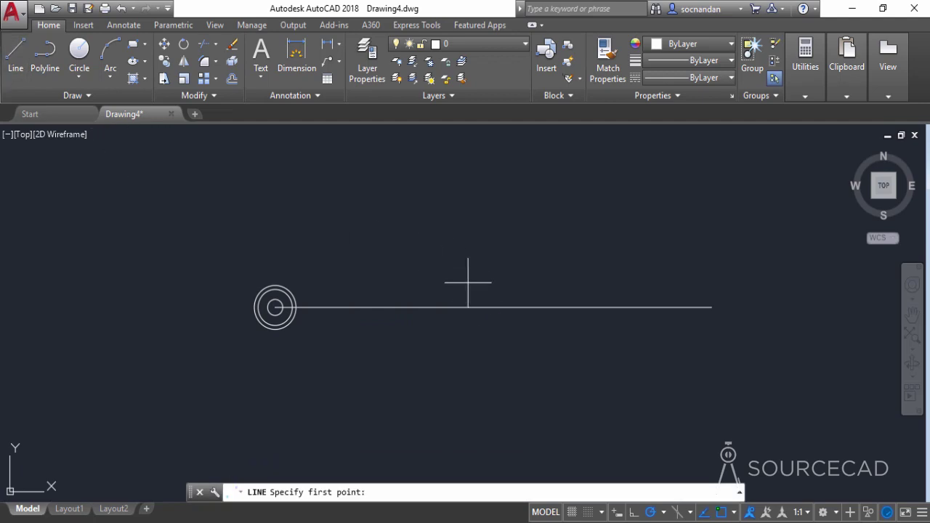
{"action": "left_click", "coordinate": [493, 308]}
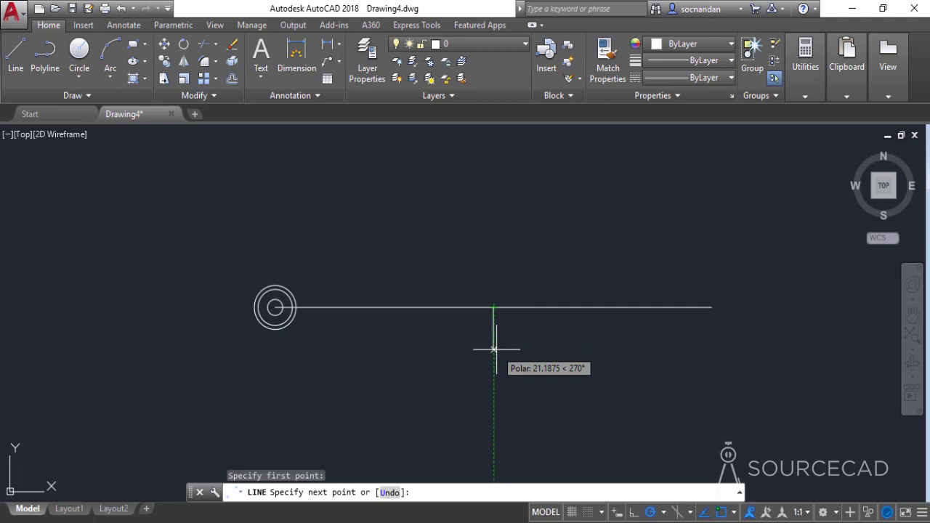
{"action": "type", "text": "7"}
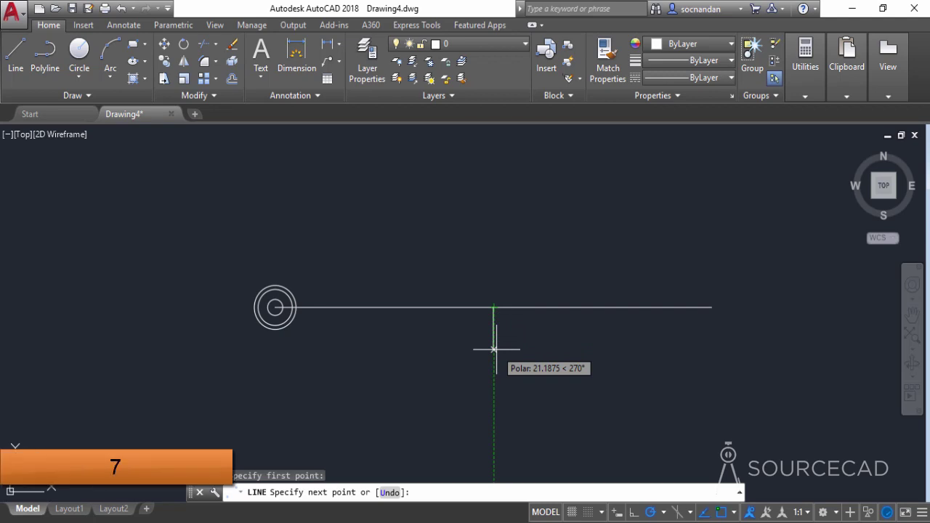
{"action": "key", "text": "Return"}
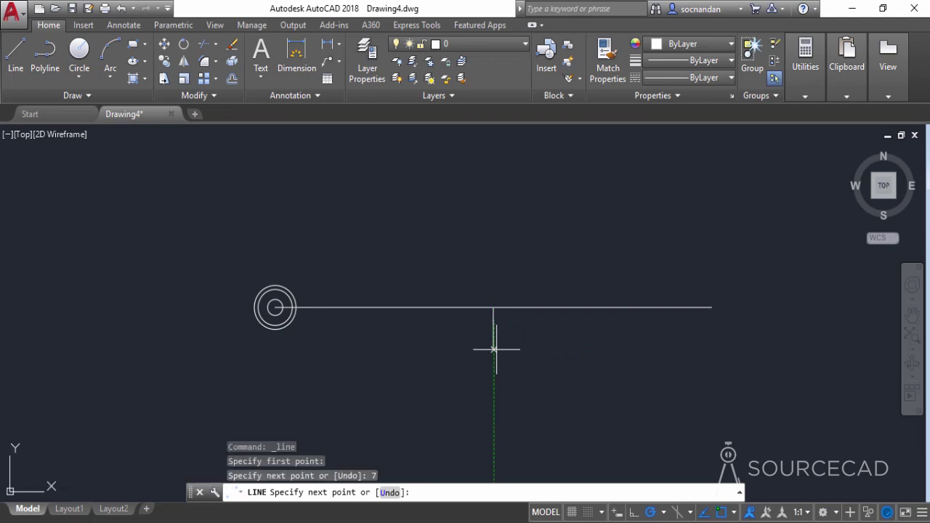
{"action": "key", "text": "Return"}
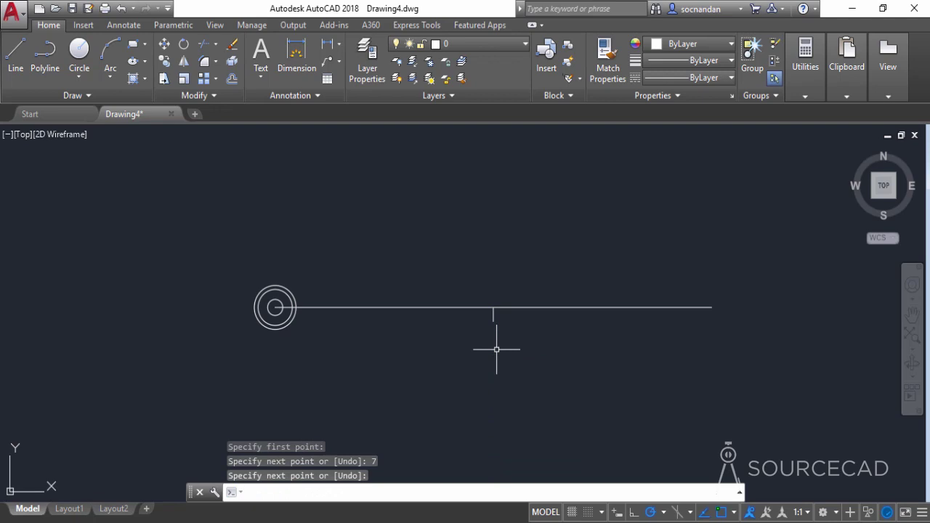
Step: Copy the concentric circles to the tick's end and the centreline's right end
{"action": "left_click", "coordinate": [226, 274]}
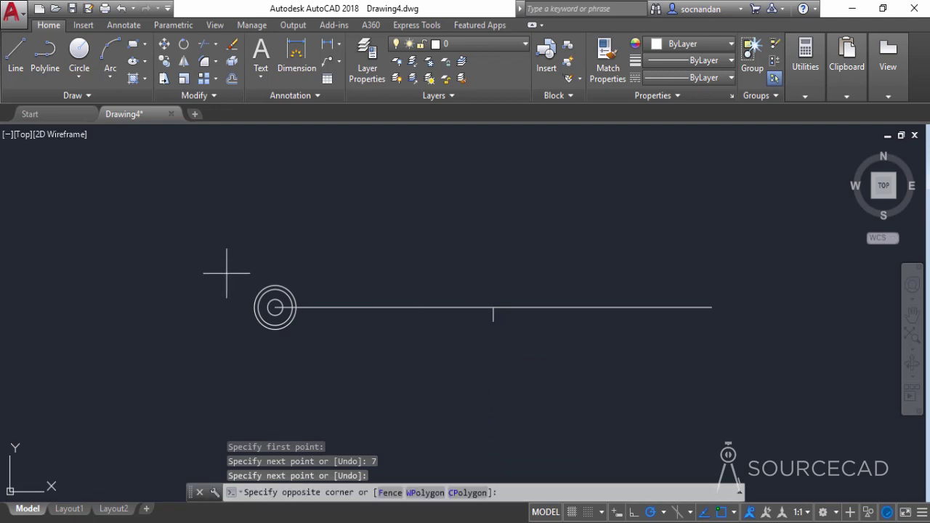
{"action": "left_click", "coordinate": [317, 345]}
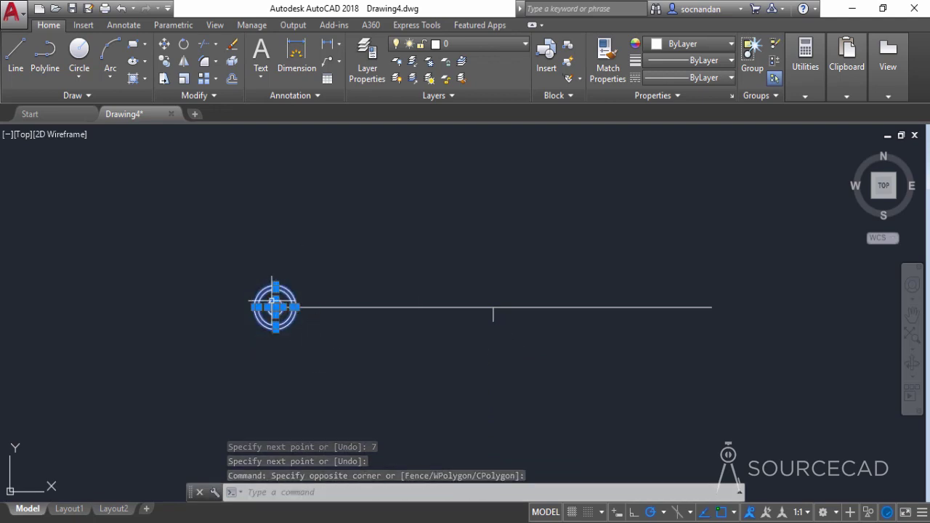
{"action": "left_click", "coordinate": [163, 63]}
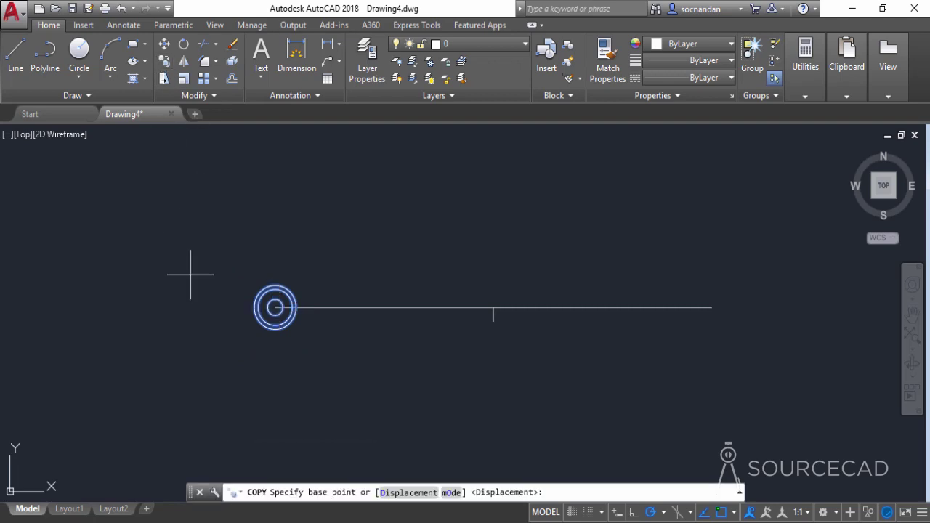
{"action": "left_click", "coordinate": [276, 307]}
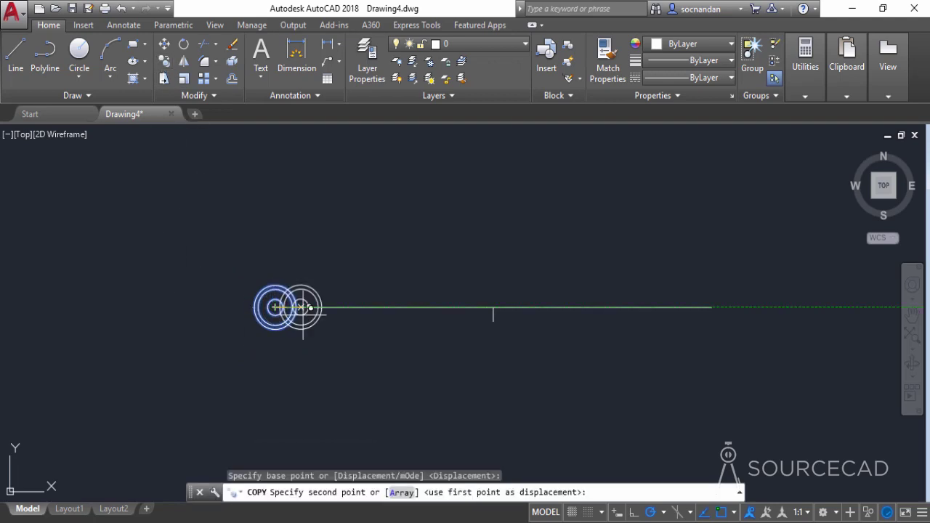
{"action": "left_click", "coordinate": [494, 320]}
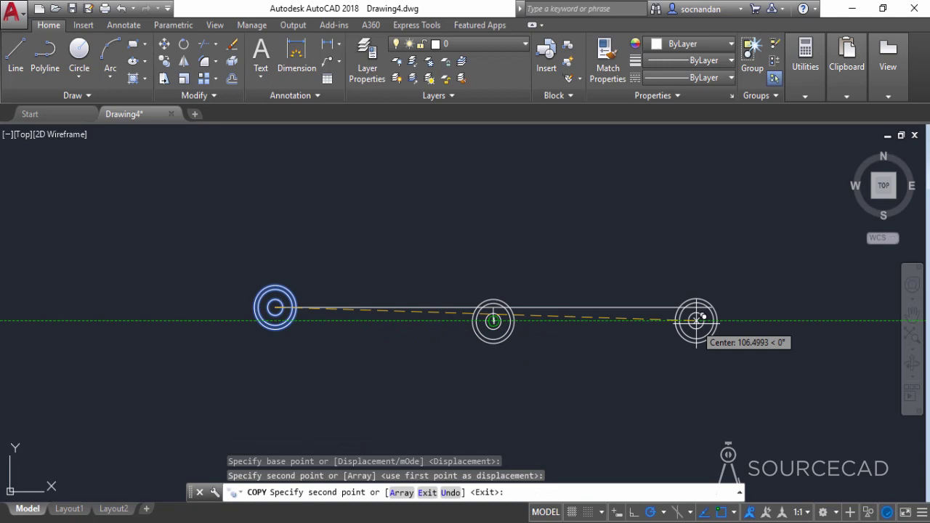
{"action": "left_click", "coordinate": [711, 307]}
{"action": "key", "text": "Return"}
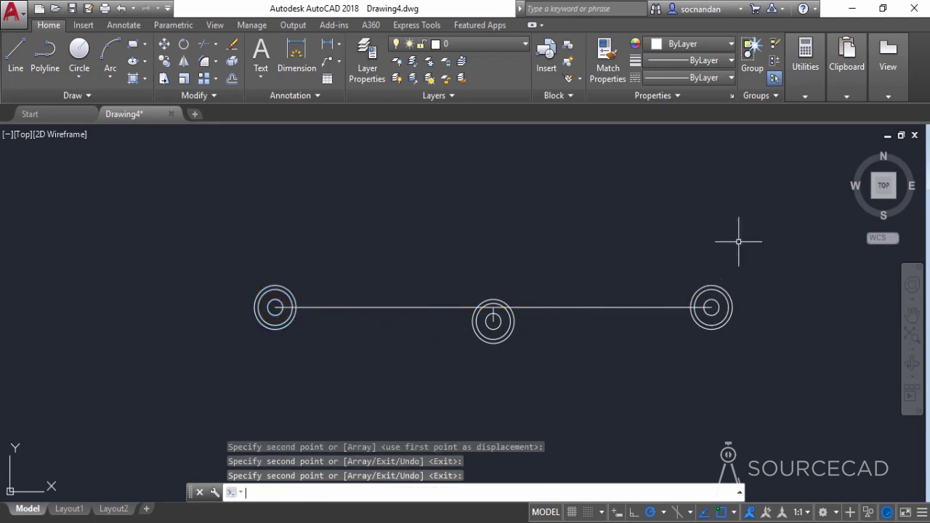
Step: Draw a radius-17 circle centred on the middle boss
{"action": "left_click", "coordinate": [79, 52]}
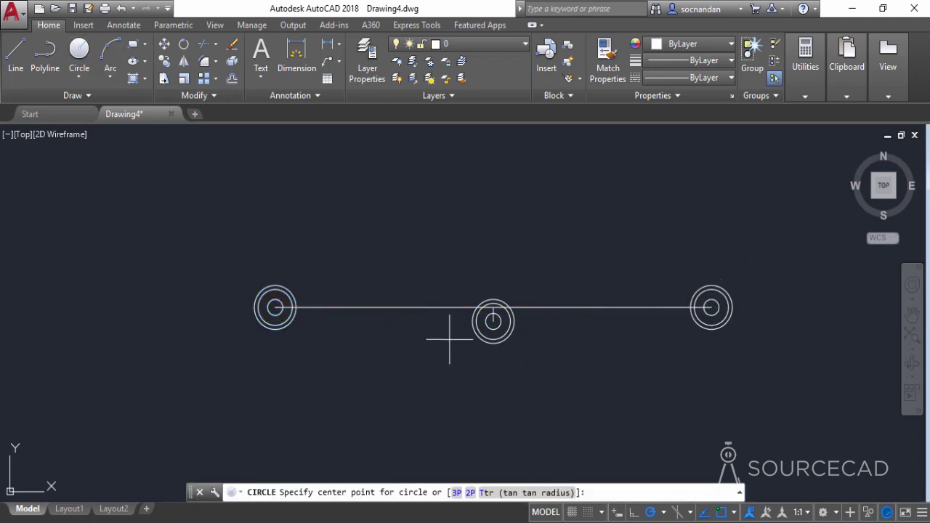
{"action": "left_click", "coordinate": [494, 320]}
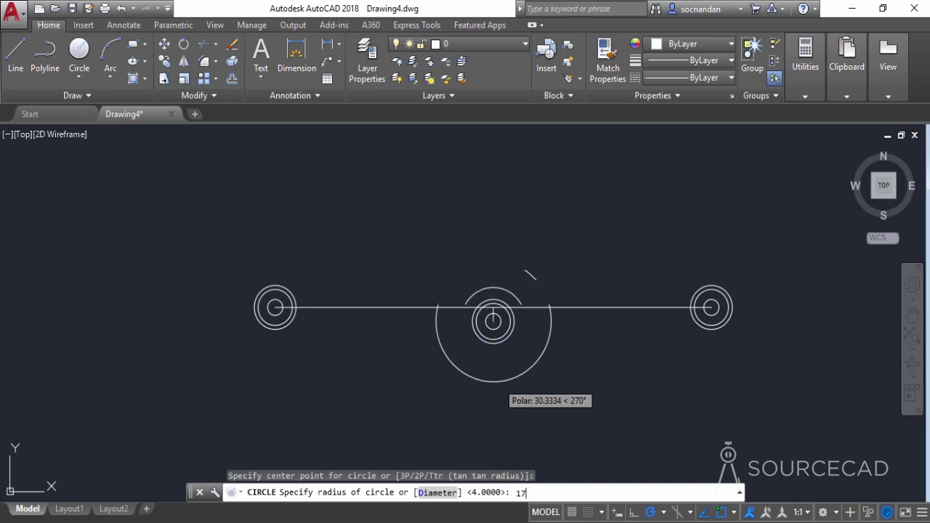
{"action": "key", "text": "Return"}
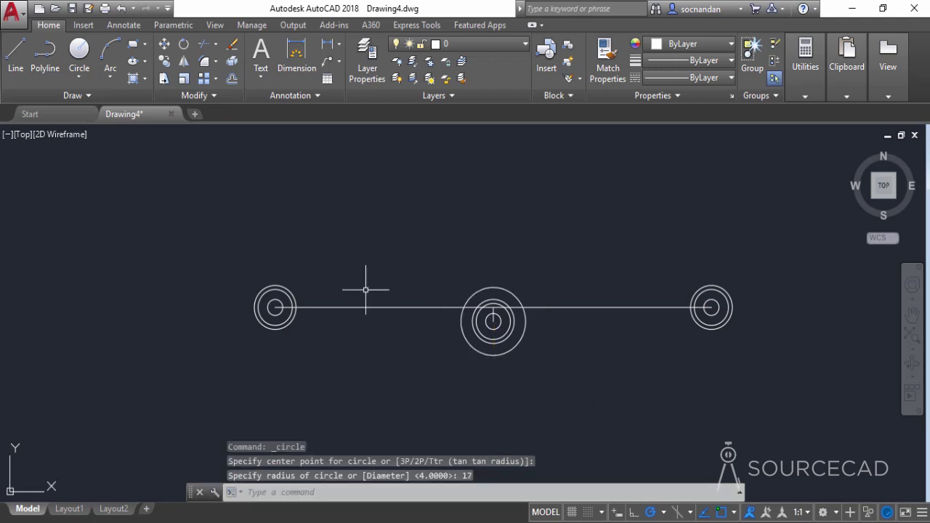
Step: Draw a radius-200 Tan, Tan, Radius circle touching the left and middle circles
{"action": "left_click", "coordinate": [77, 70]}
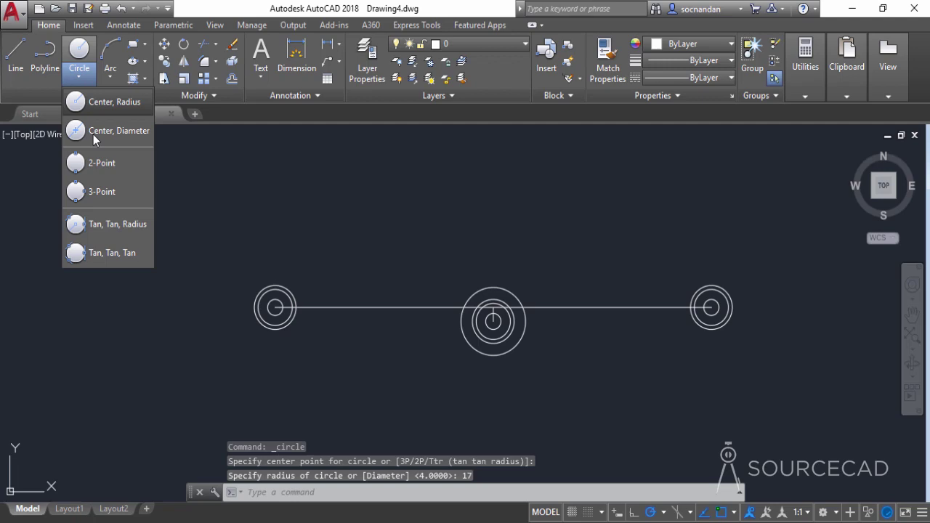
{"action": "left_click", "coordinate": [113, 225]}
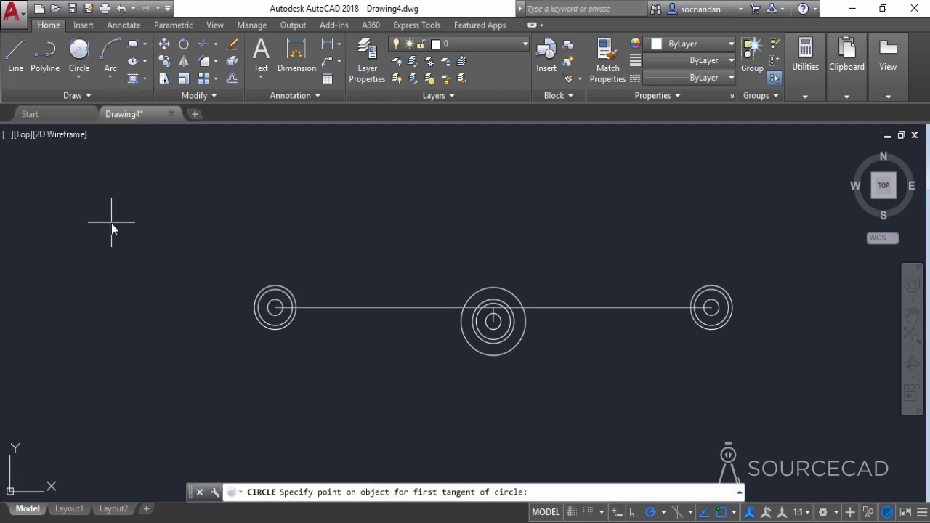
{"action": "left_click", "coordinate": [273, 332]}
{"action": "left_click", "coordinate": [477, 356]}
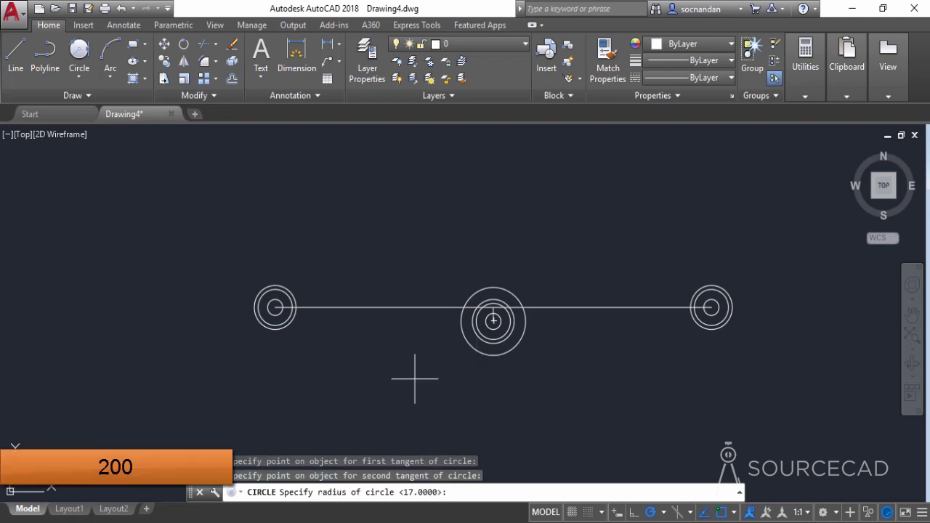
{"action": "type", "text": "200"}
{"action": "key", "text": "Return"}
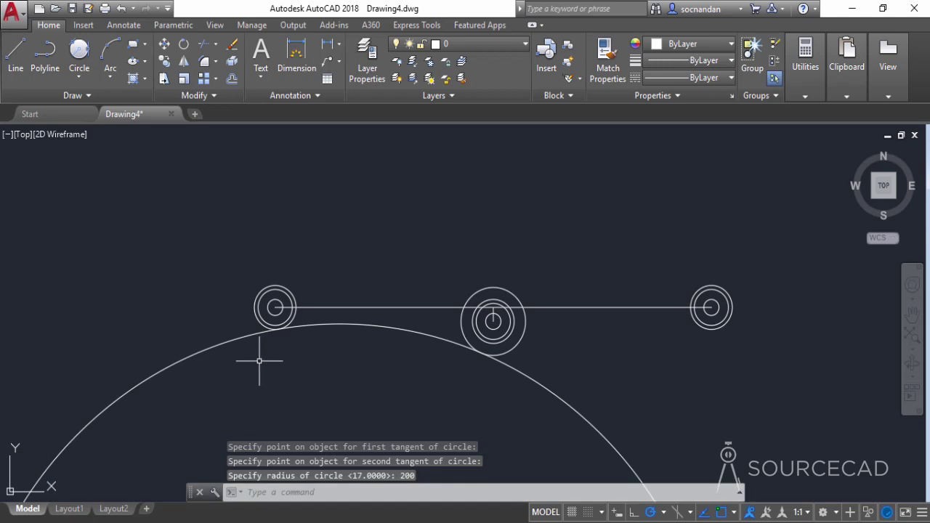
Step: Trim the radius-200 circle to the single arc joining the left and middle circles
{"action": "left_click", "coordinate": [204, 45]}
{"action": "key", "text": "Return"}
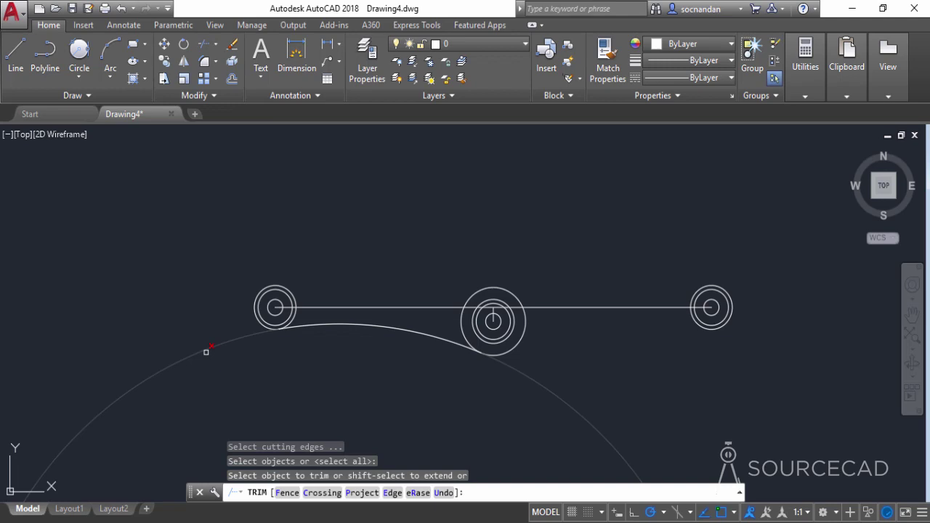
{"action": "left_click_drag", "start_coordinate": [208, 348], "coordinate": [194, 341]}
{"action": "right_click", "coordinate": [378, 234]}
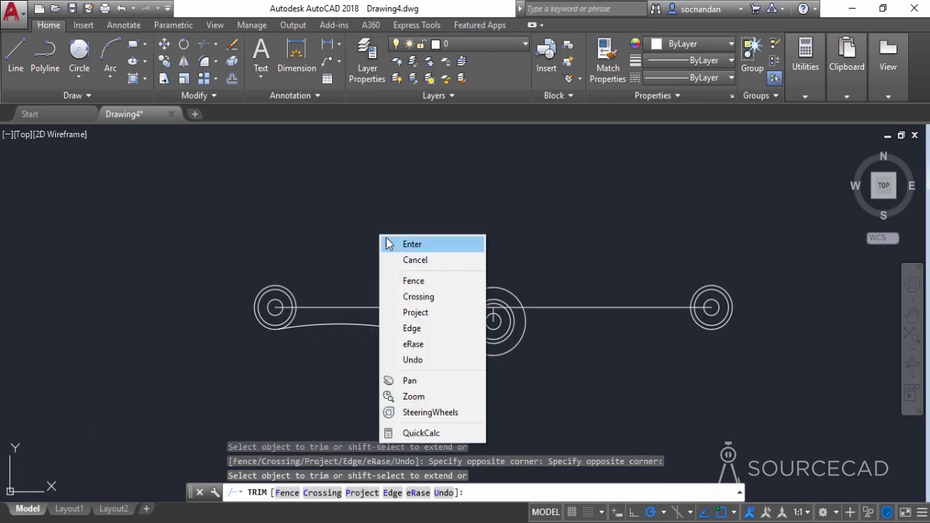
{"action": "left_click", "coordinate": [392, 244]}
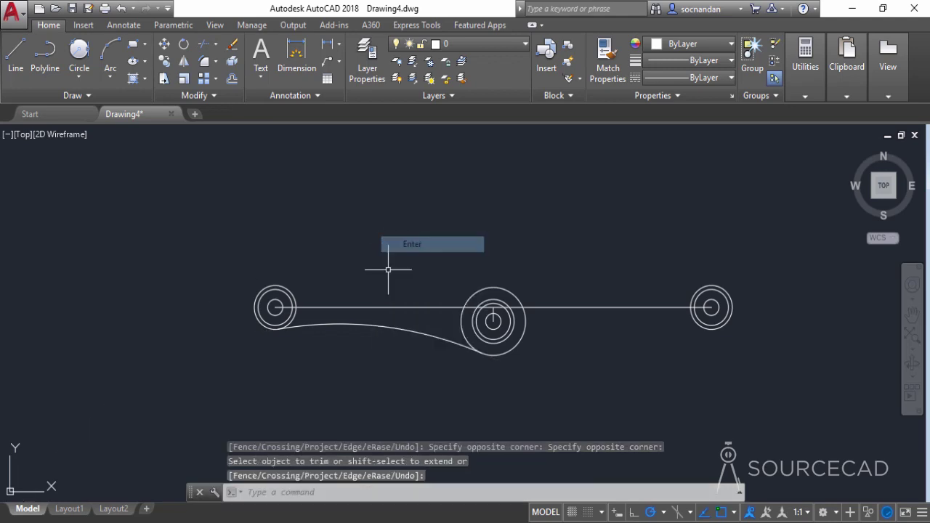
{"action": "key", "text": "Return"}
{"action": "left_click", "coordinate": [392, 327]}
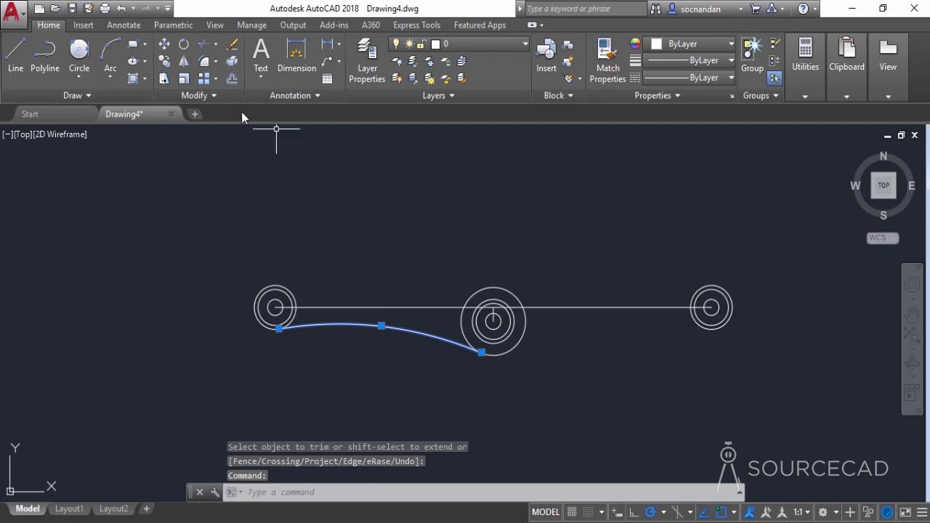
{"action": "left_click", "coordinate": [184, 61]}
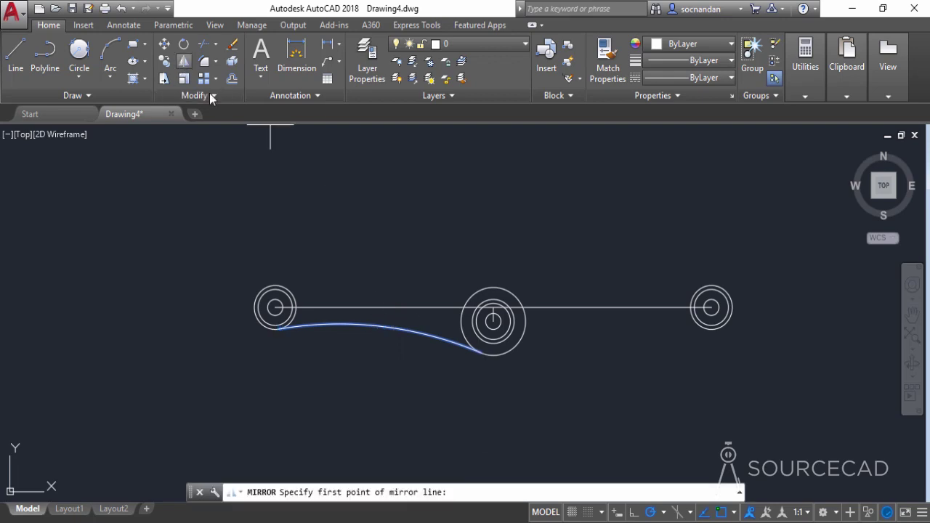
Step: Mirror the connecting arc about the vertical axis through the middle centre, keeping the original
{"action": "left_click", "coordinate": [493, 321]}
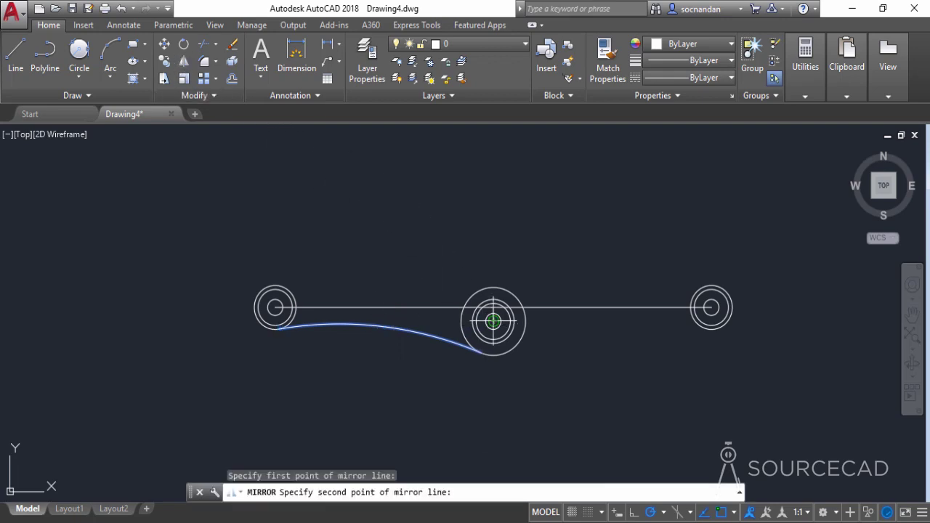
{"action": "scroll", "coordinate": [493, 320], "scroll_direction": "up", "scroll_amount": 2}
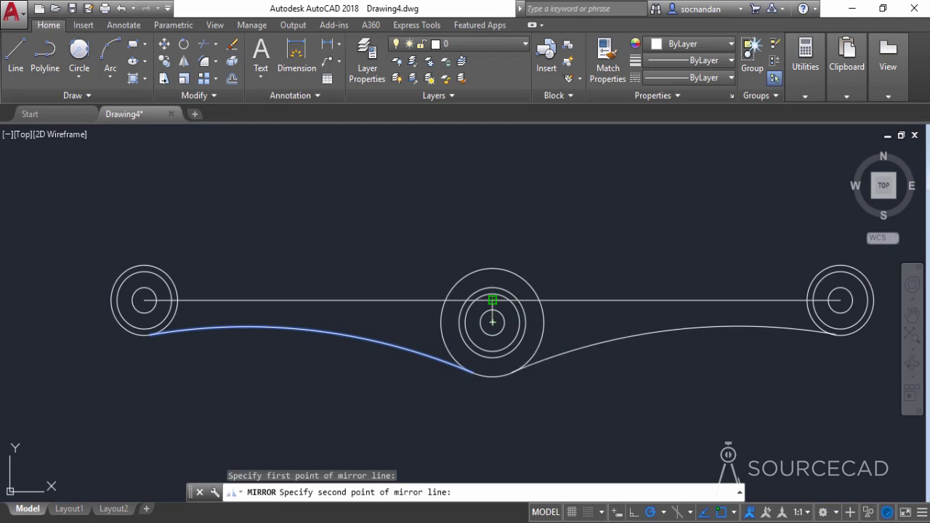
{"action": "left_click", "coordinate": [492, 299]}
{"action": "key", "text": "Return"}
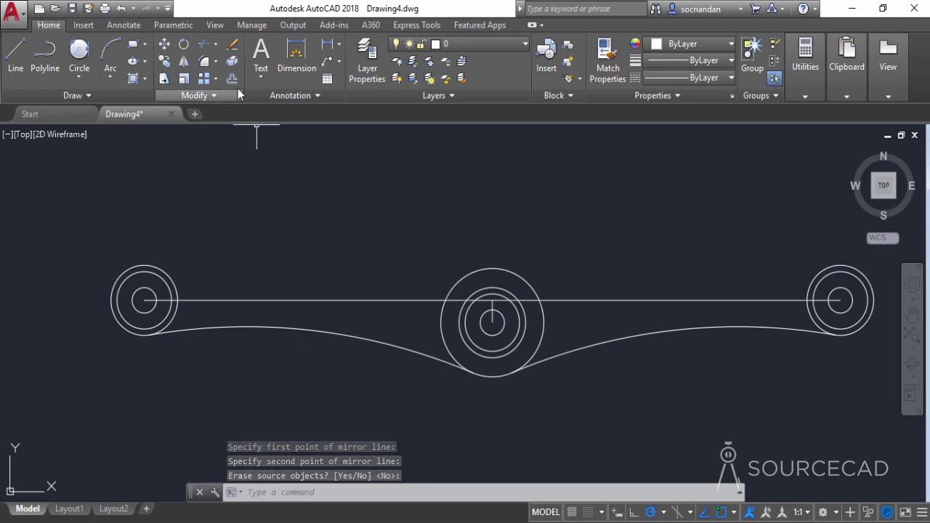
Step: Offset the left and right lower arcs 22 units upward
{"action": "type", "text": "o"}
{"action": "key", "text": "Return"}
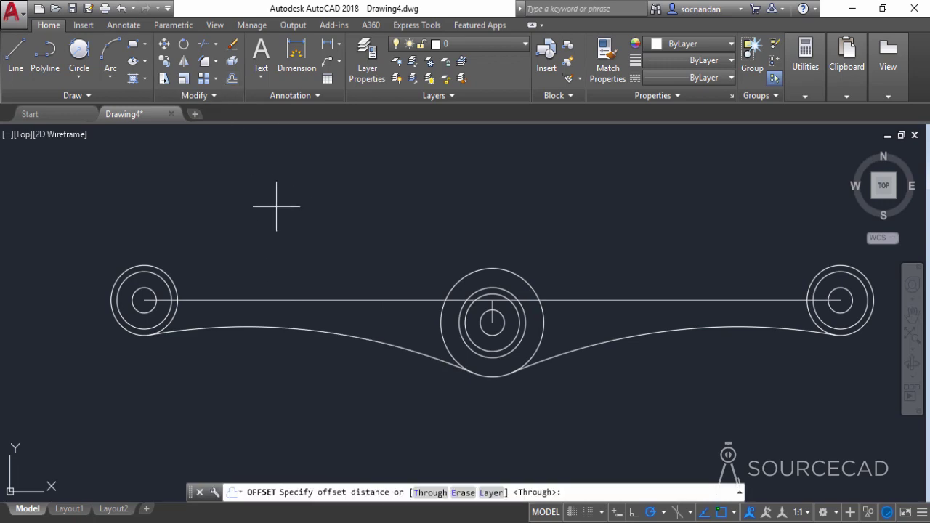
{"action": "type", "text": "2"}
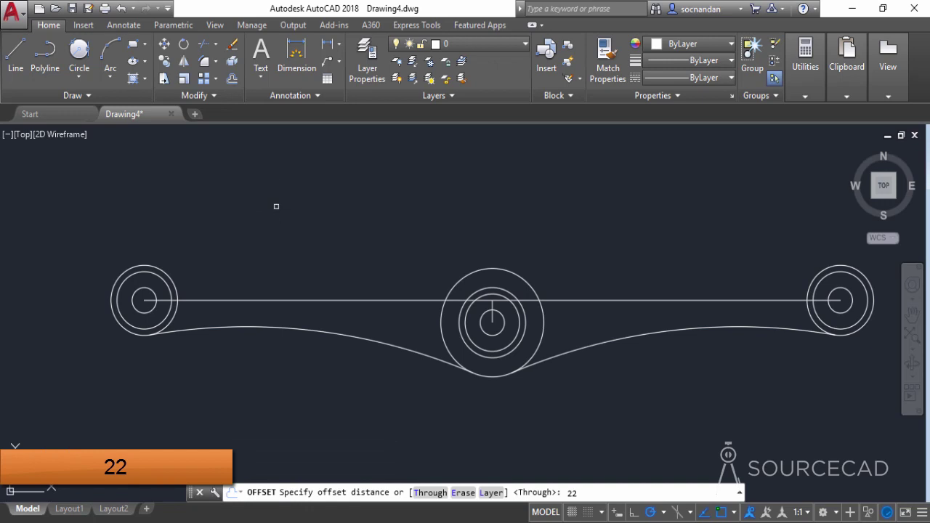
{"action": "type", "text": "2"}
{"action": "key", "text": "Return"}
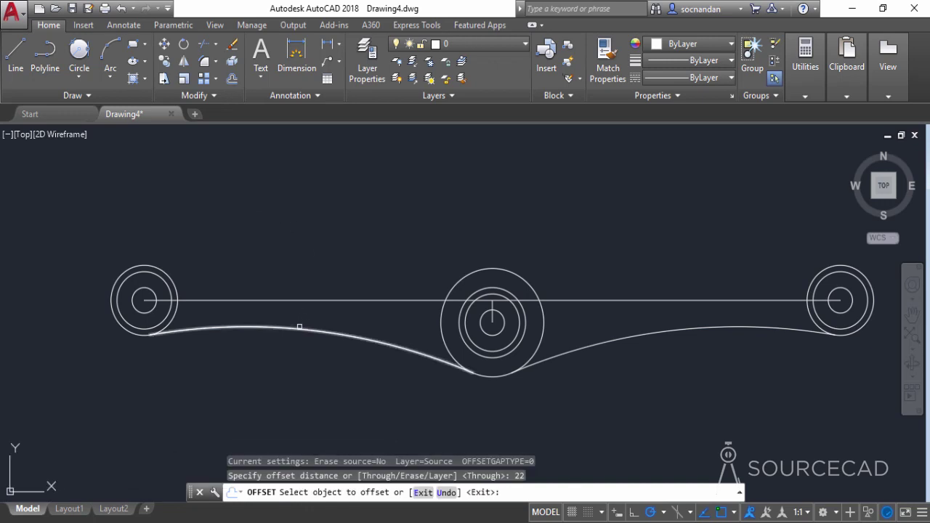
{"action": "left_click", "coordinate": [311, 328]}
{"action": "left_click", "coordinate": [326, 213]}
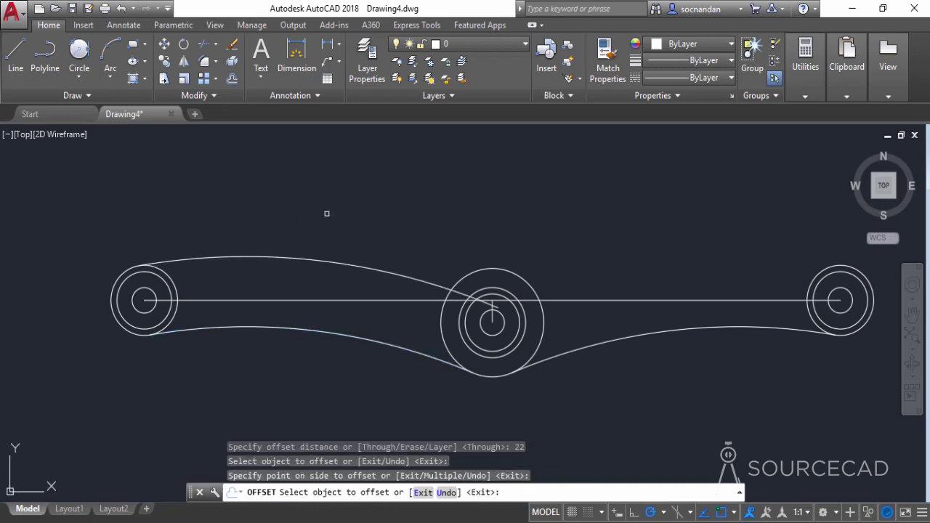
{"action": "left_click", "coordinate": [627, 336]}
{"action": "left_click", "coordinate": [610, 238]}
{"action": "right_click", "coordinate": [604, 209]}
{"action": "left_click", "coordinate": [610, 213]}
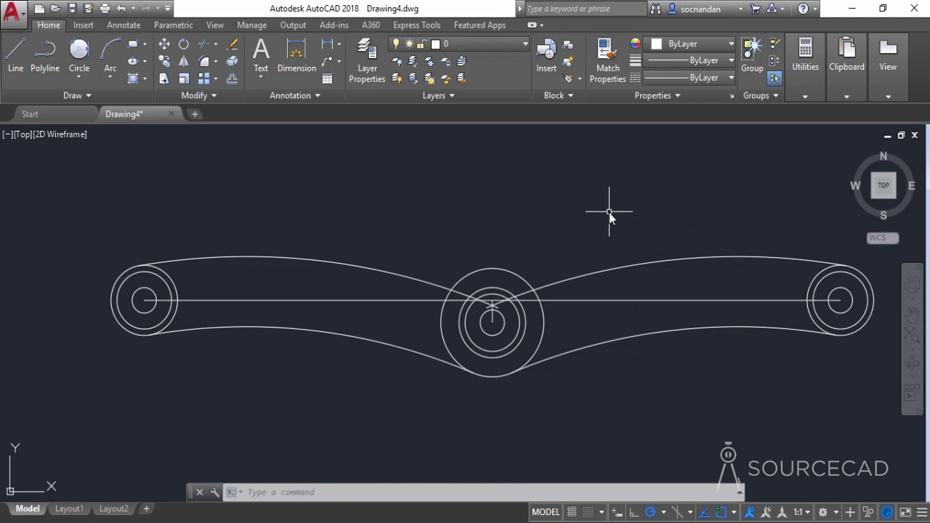
Step: Fillet each upper arc to the middle circle with radius 5, using Multiple mode
{"action": "left_click", "coordinate": [205, 63]}
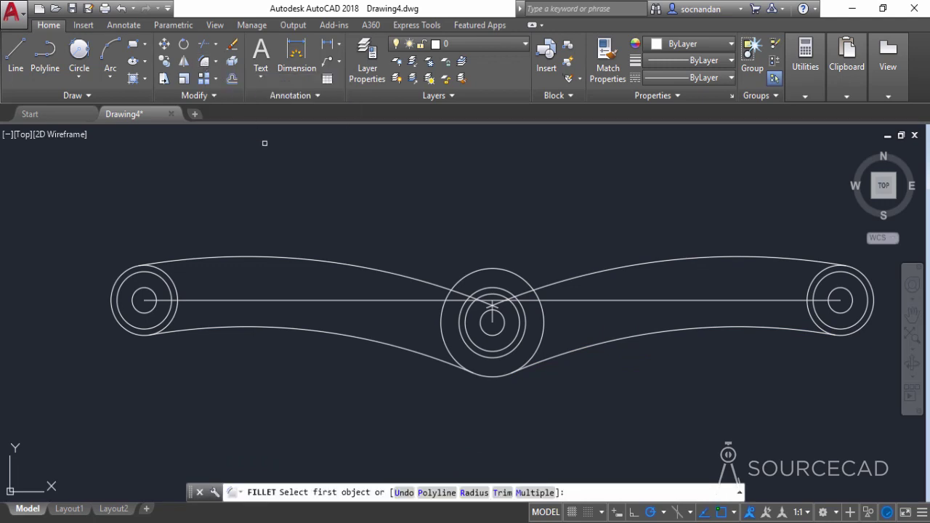
{"action": "type", "text": "r"}
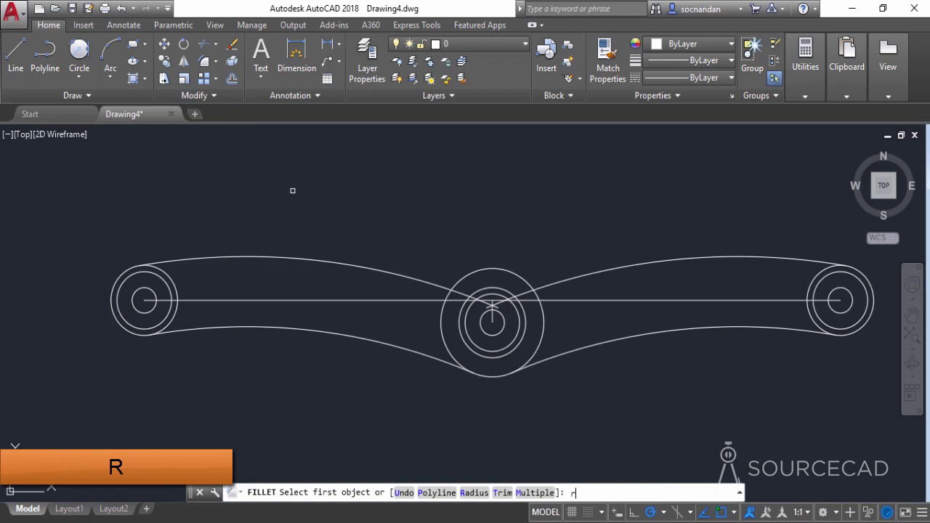
{"action": "key", "text": "Return"}
{"action": "key", "text": "Return"}
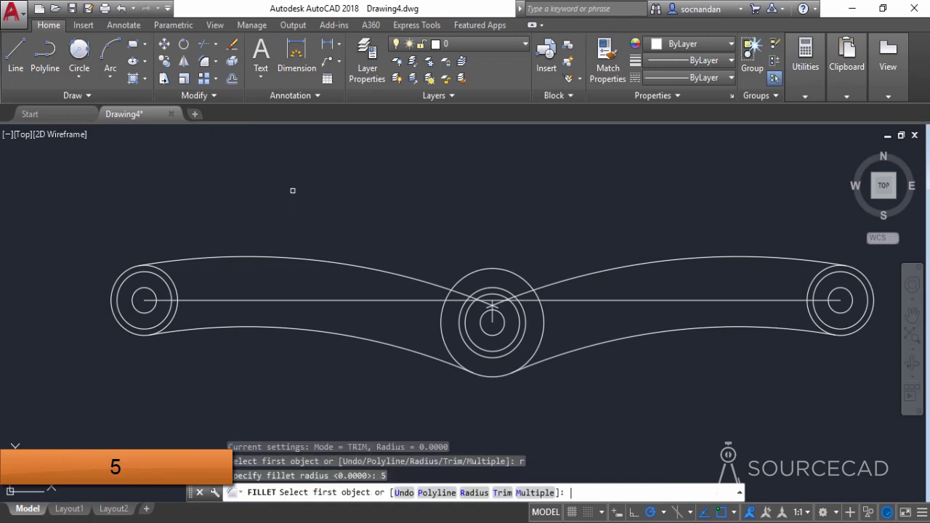
{"action": "left_click", "coordinate": [534, 493]}
{"action": "left_click", "coordinate": [423, 281]}
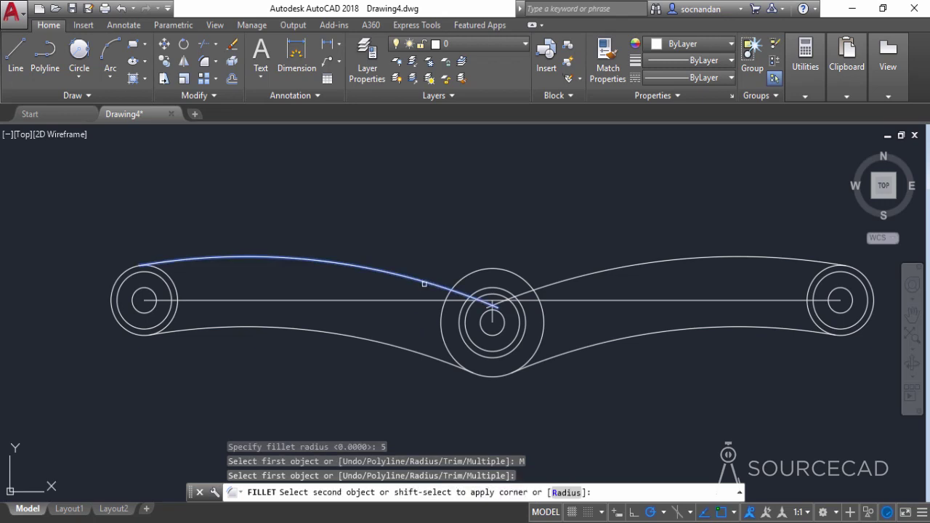
{"action": "left_click", "coordinate": [462, 281]}
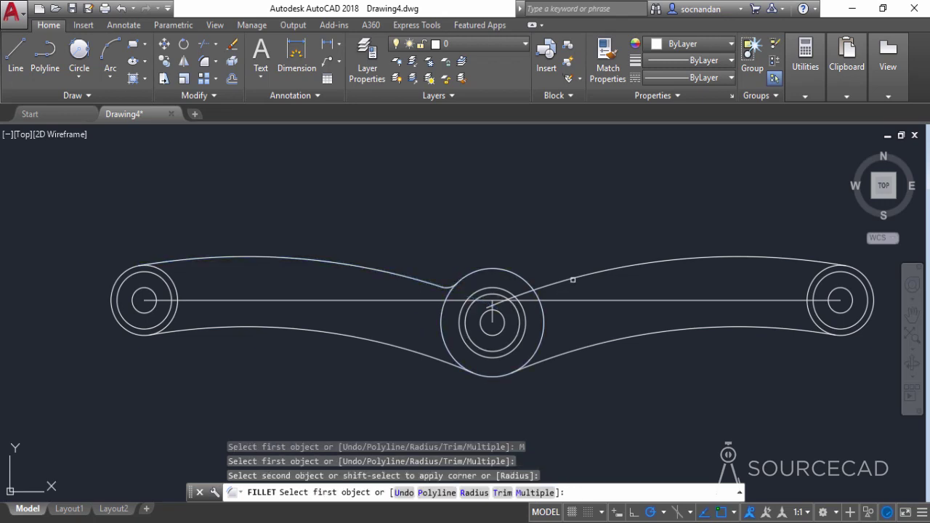
{"action": "left_click", "coordinate": [562, 281]}
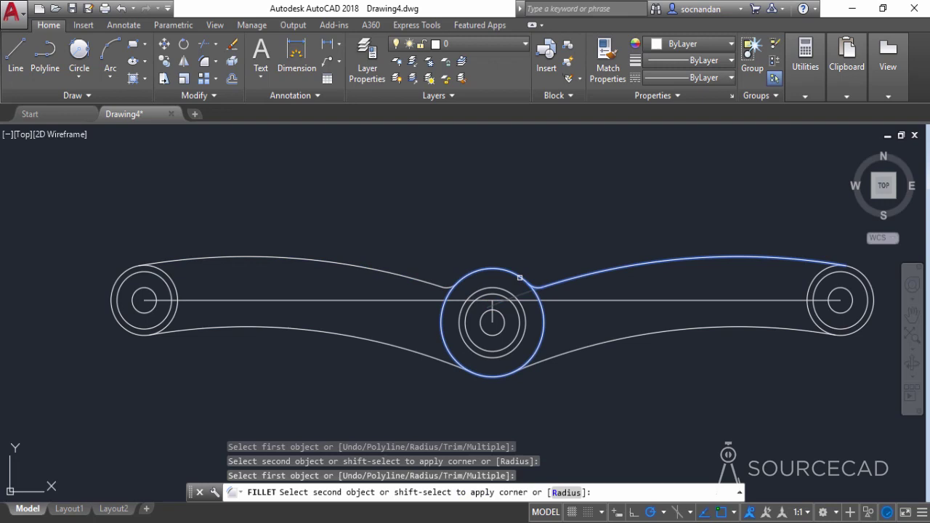
{"action": "left_click", "coordinate": [520, 283]}
{"action": "right_click", "coordinate": [521, 218]}
{"action": "left_click", "coordinate": [539, 228]}
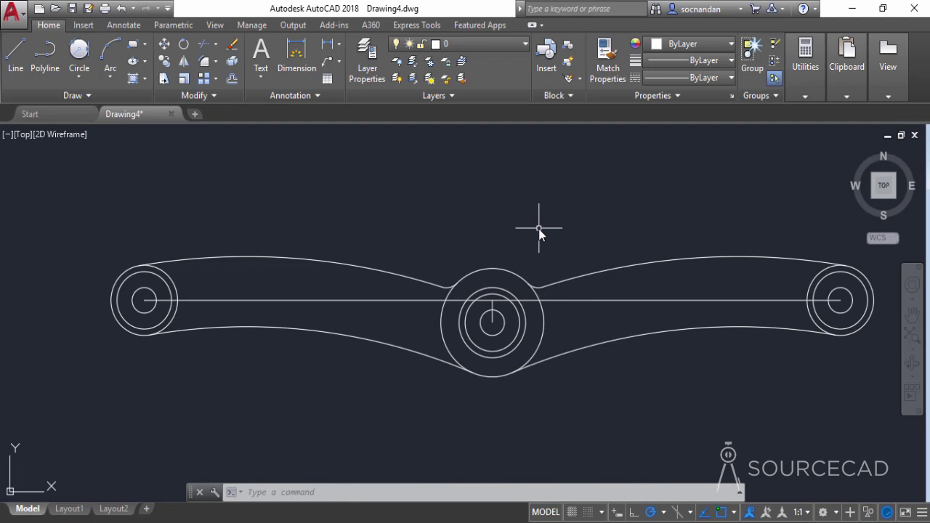
Step: Erase the horizontal centreline and the short vertical tick
{"action": "left_click", "coordinate": [400, 298]}
{"action": "scroll", "coordinate": [480, 309], "scroll_direction": "up", "scroll_amount": 5}
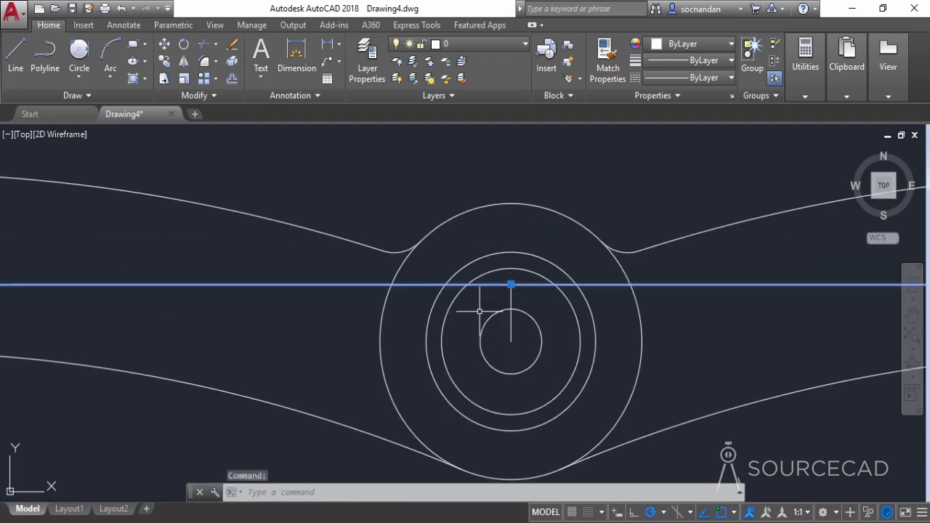
{"action": "left_click", "coordinate": [529, 292]}
{"action": "right_click", "coordinate": [487, 193]}
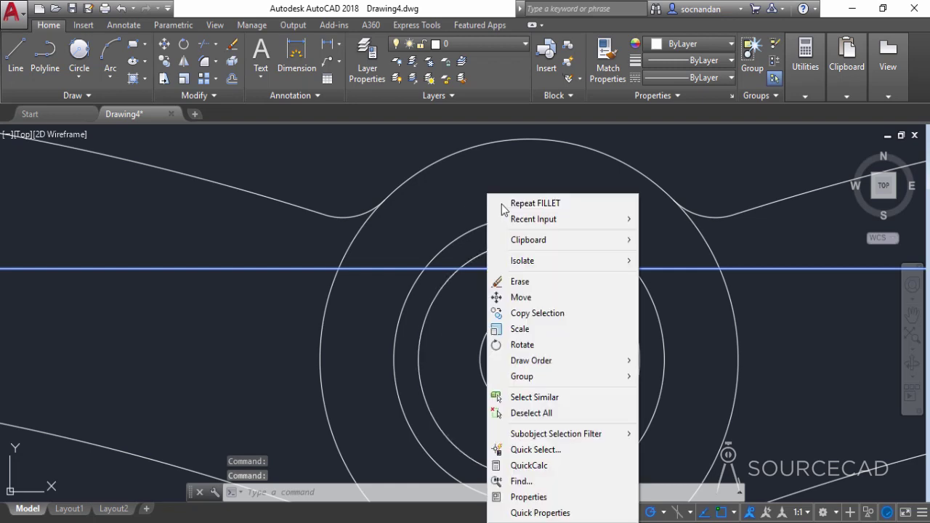
{"action": "left_click", "coordinate": [538, 281]}
{"action": "scroll", "coordinate": [540, 269], "scroll_direction": "down", "scroll_amount": 6}
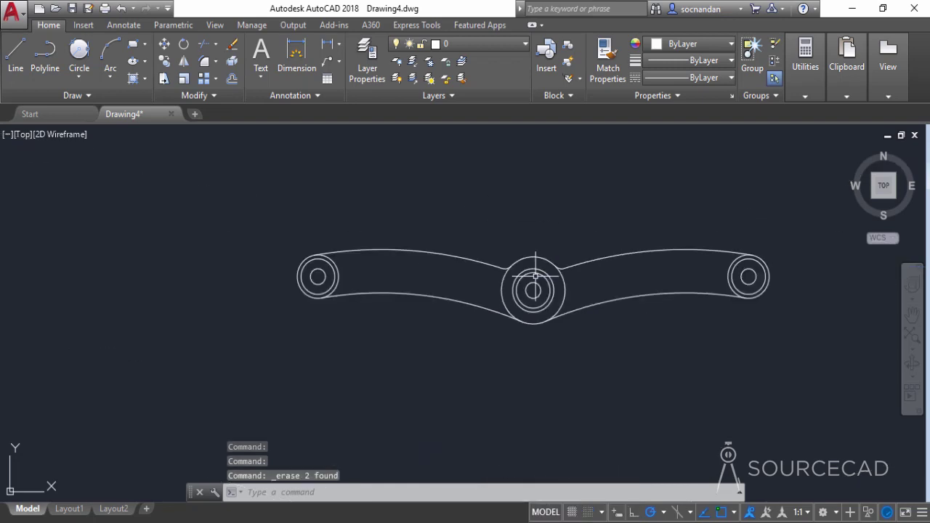
Step: Draw a vertical line through the left boss's centre
{"action": "left_click", "coordinate": [16, 55]}
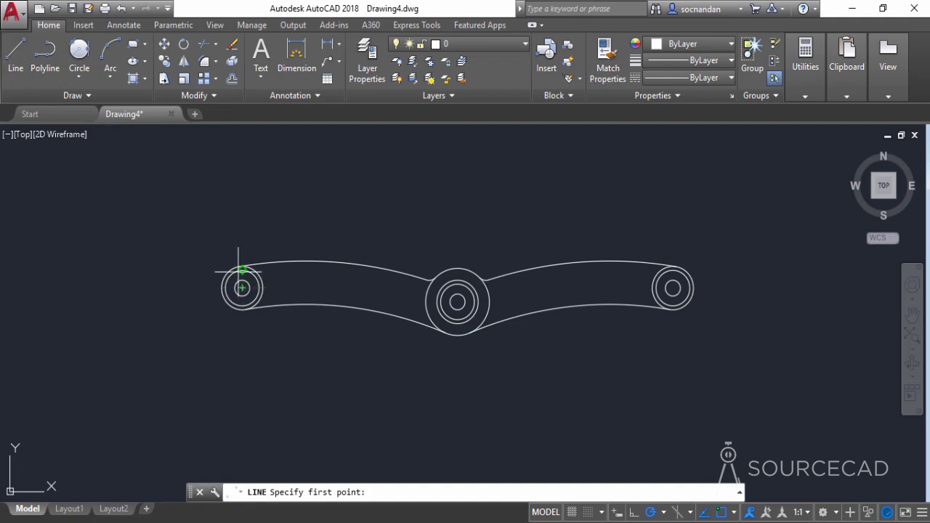
{"action": "scroll", "coordinate": [242, 267], "scroll_direction": "up", "scroll_amount": 2}
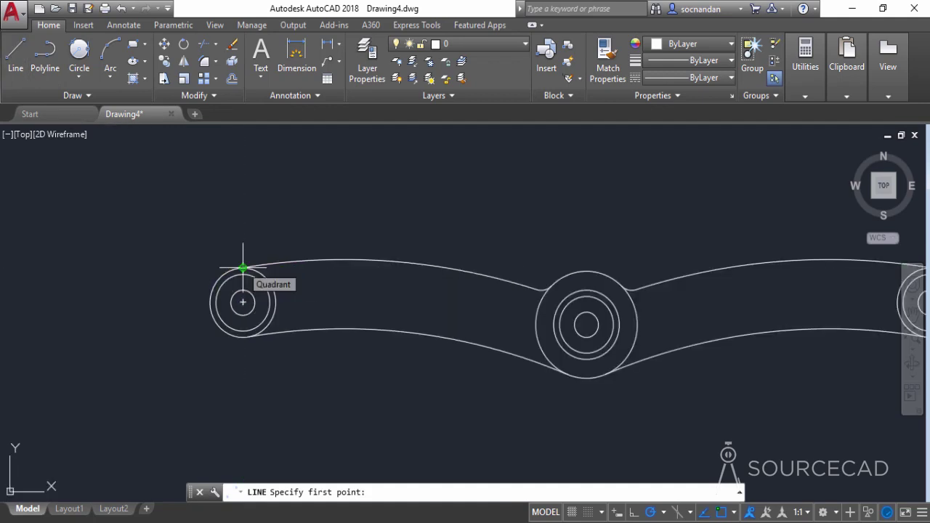
{"action": "left_click", "coordinate": [243, 189]}
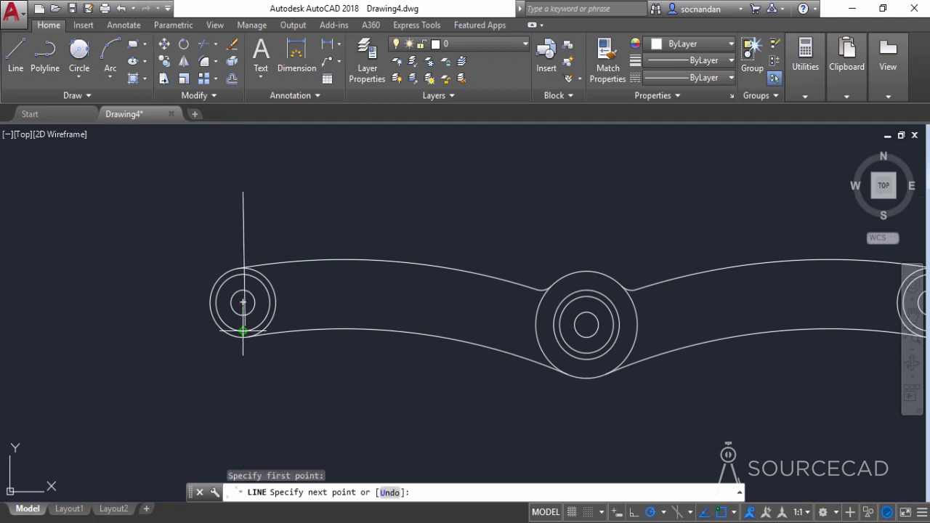
{"action": "left_click", "coordinate": [242, 396]}
{"action": "right_click", "coordinate": [306, 375]}
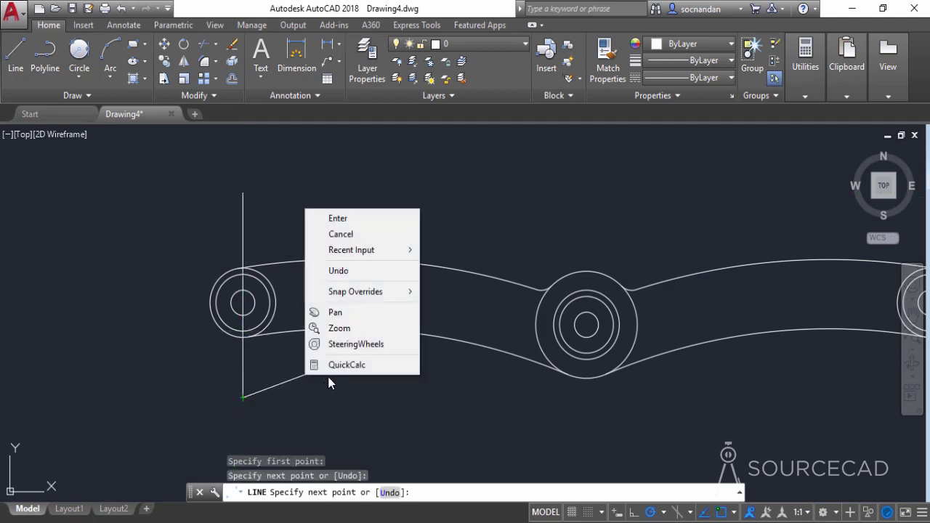
{"action": "left_click", "coordinate": [337, 217]}
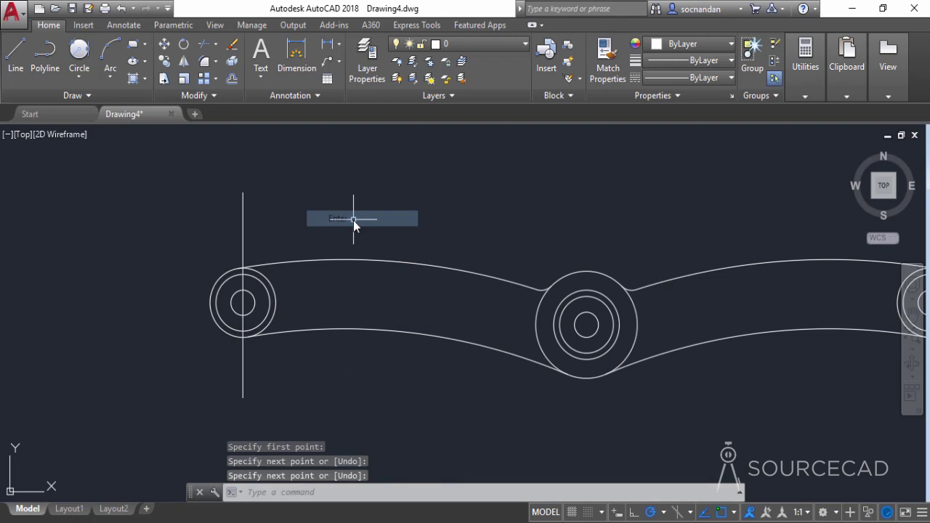
{"action": "left_click", "coordinate": [232, 78]}
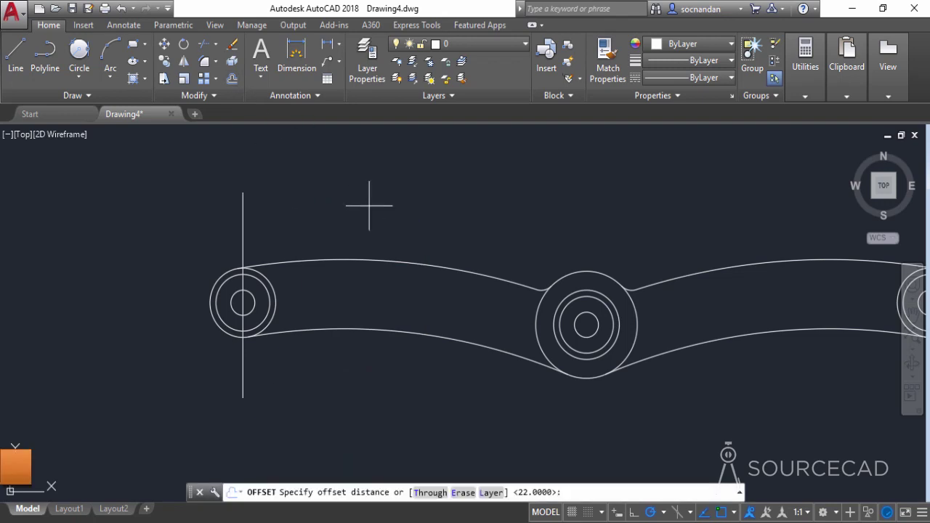
Step: Offset the left boss's vertical line 27 units to the right
{"action": "type", "text": "27"}
{"action": "key", "text": "Return"}
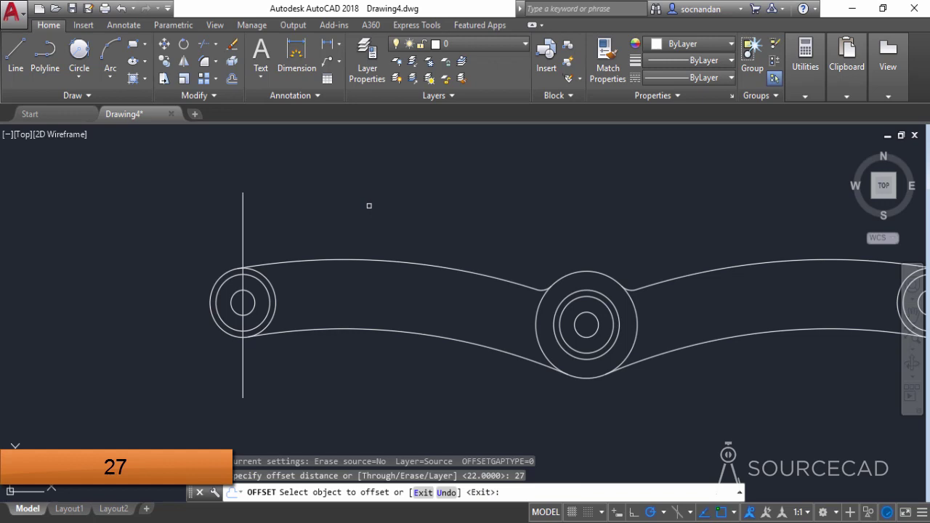
{"action": "left_click", "coordinate": [243, 202]}
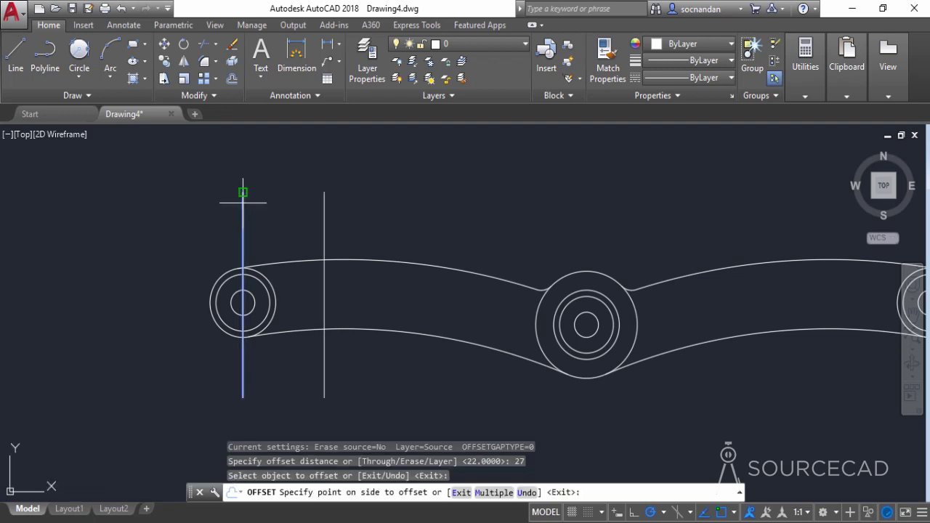
{"action": "left_click", "coordinate": [421, 218]}
{"action": "key", "text": "Escape"}
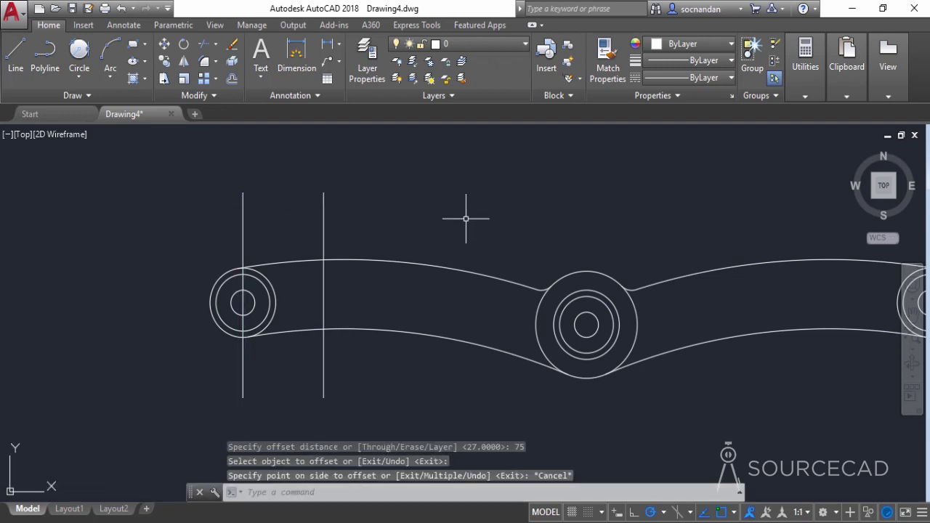
Step: Offset the new vertical line a further 50 units to the right
{"action": "key", "text": "Return"}
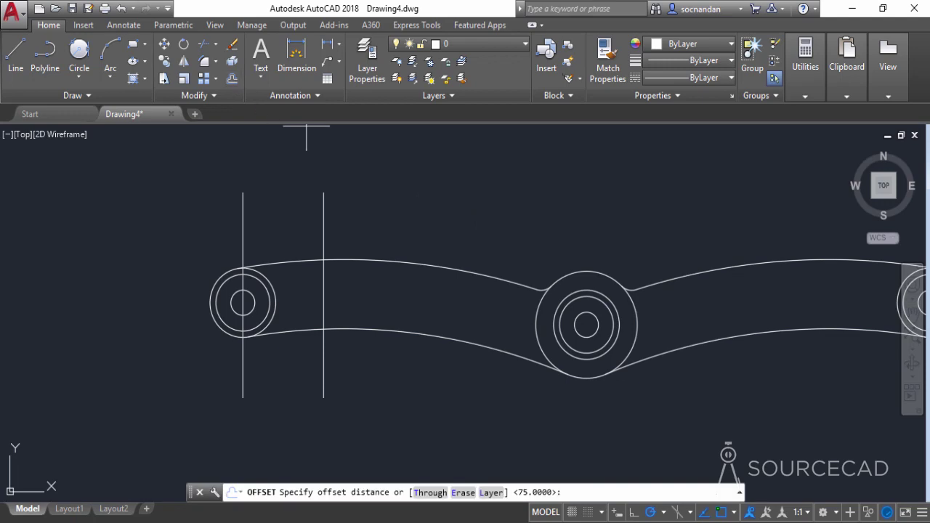
{"action": "type", "text": "50"}
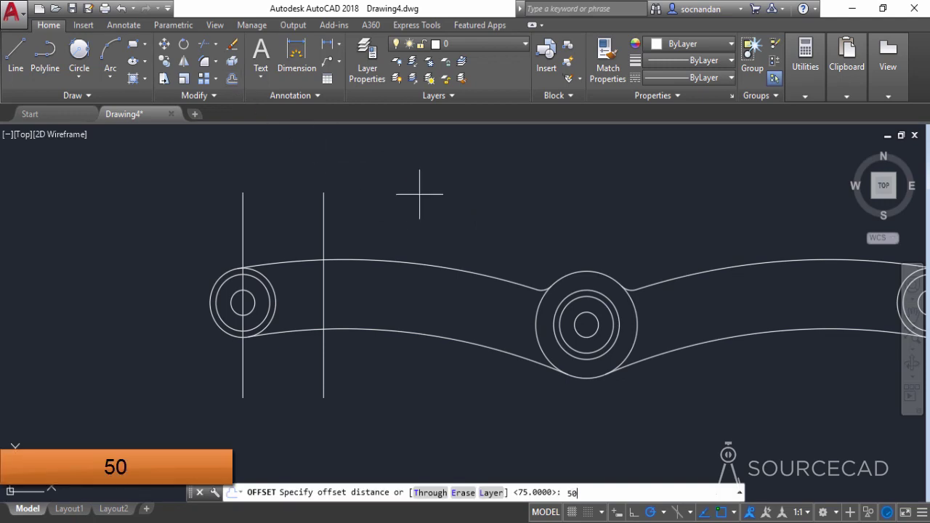
{"action": "key", "text": "Return"}
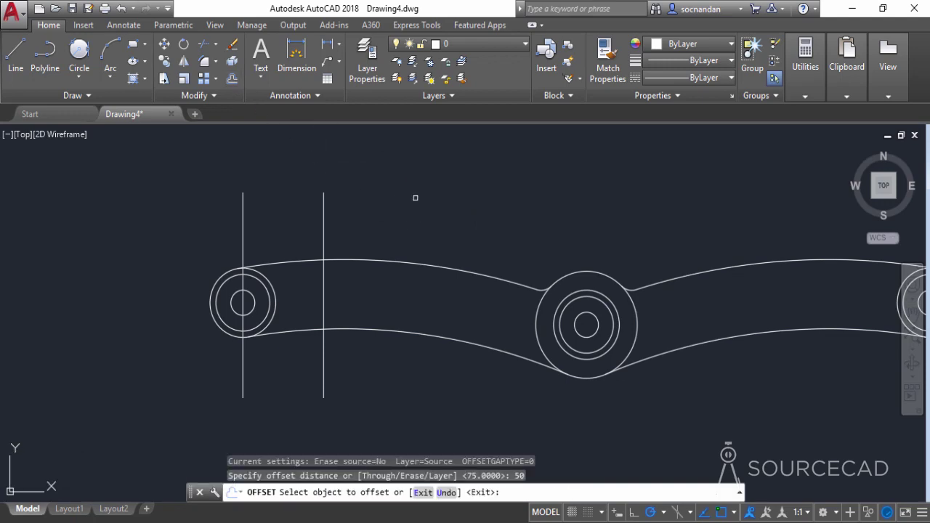
{"action": "left_click", "coordinate": [323, 215]}
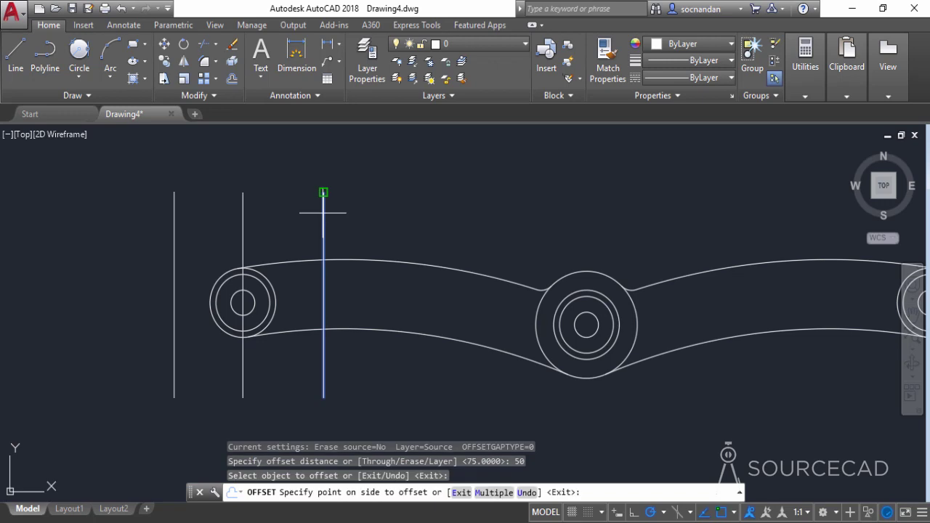
{"action": "left_click", "coordinate": [509, 230]}
{"action": "right_click", "coordinate": [511, 188]}
{"action": "left_click", "coordinate": [525, 198]}
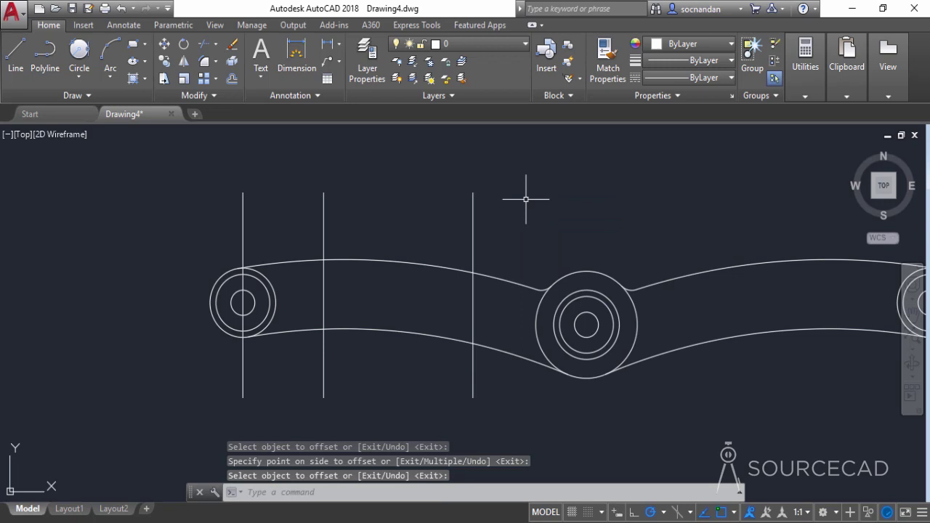
{"action": "left_click", "coordinate": [207, 45]}
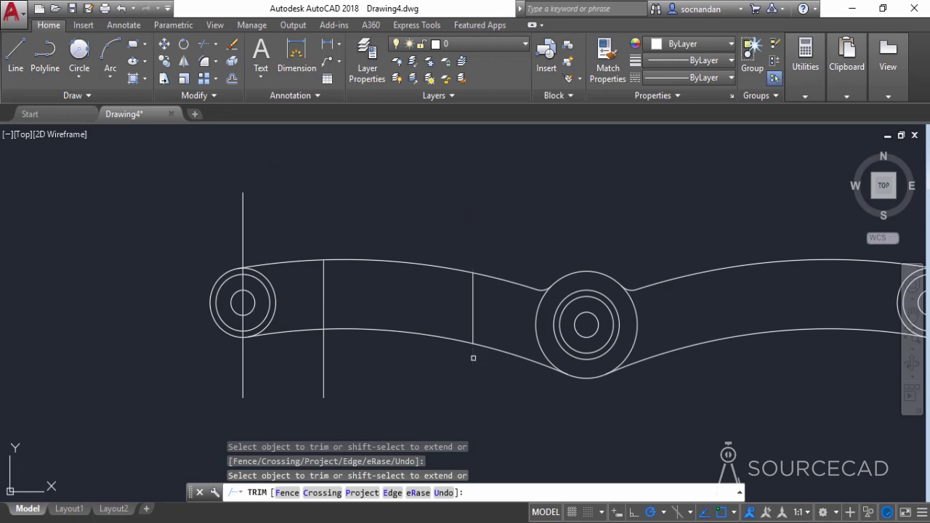
Step: Finish trimming and erase the vertical line through the left boss
{"action": "right_click", "coordinate": [289, 182]}
{"action": "left_click", "coordinate": [309, 191]}
{"action": "left_click", "coordinate": [243, 212]}
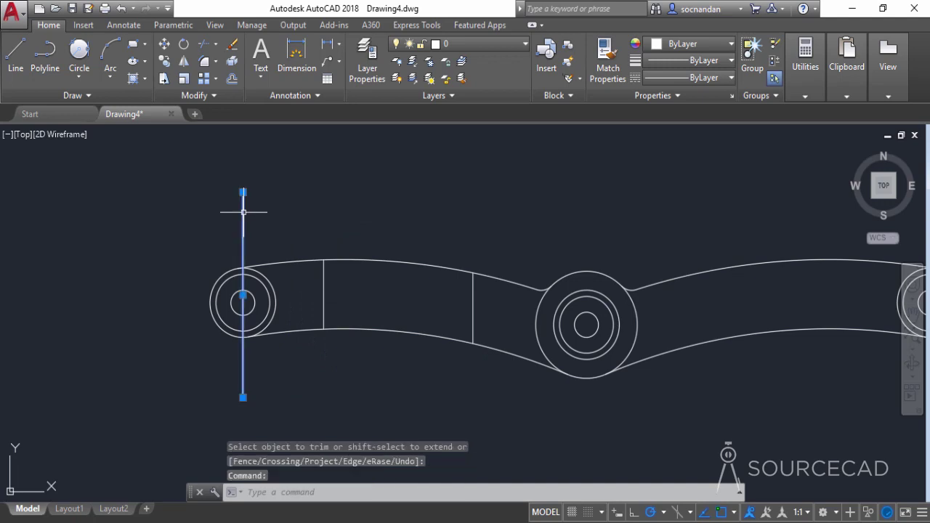
{"action": "right_click", "coordinate": [315, 174]}
{"action": "left_click", "coordinate": [359, 263]}
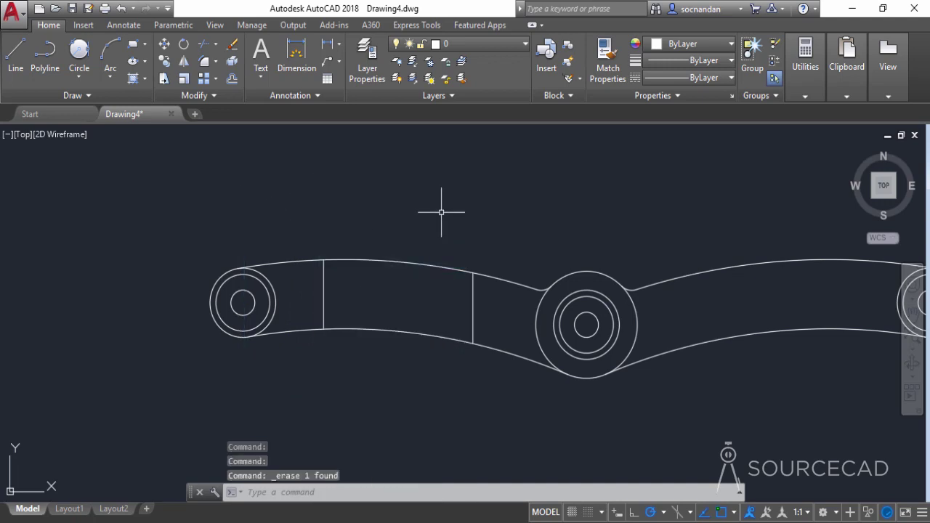
Step: Offset the lower-left edge arc 11 units upward inside the link
{"action": "left_click", "coordinate": [232, 79]}
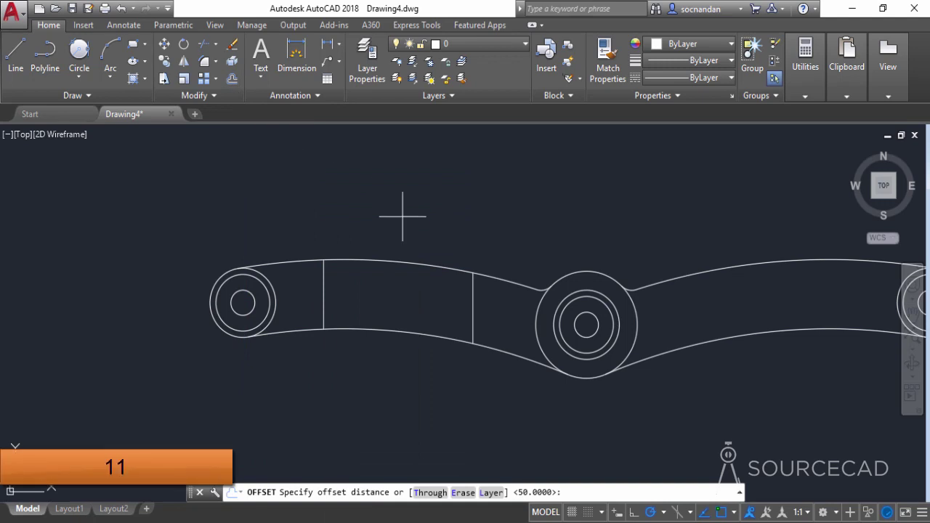
{"action": "key", "text": "Return"}
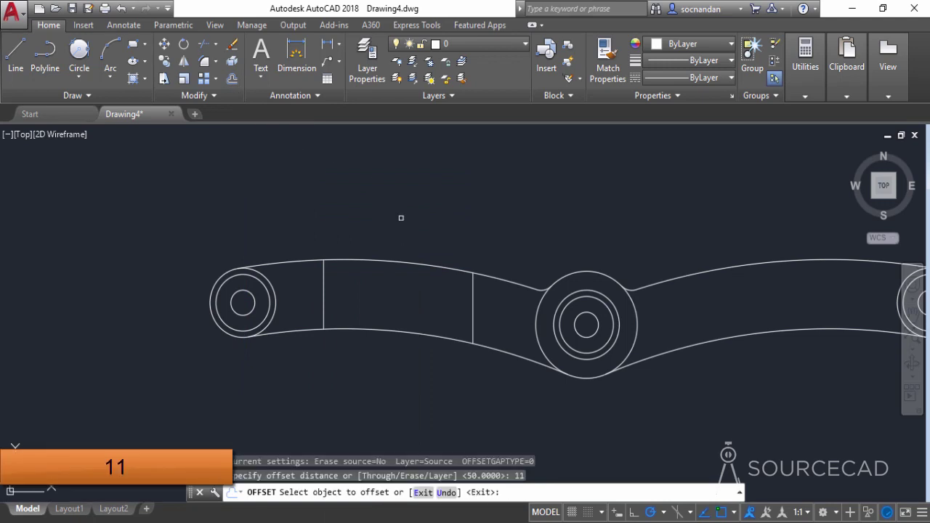
{"action": "left_click", "coordinate": [400, 334]}
{"action": "left_click", "coordinate": [403, 286]}
{"action": "right_click", "coordinate": [428, 197]}
{"action": "left_click", "coordinate": [437, 205]}
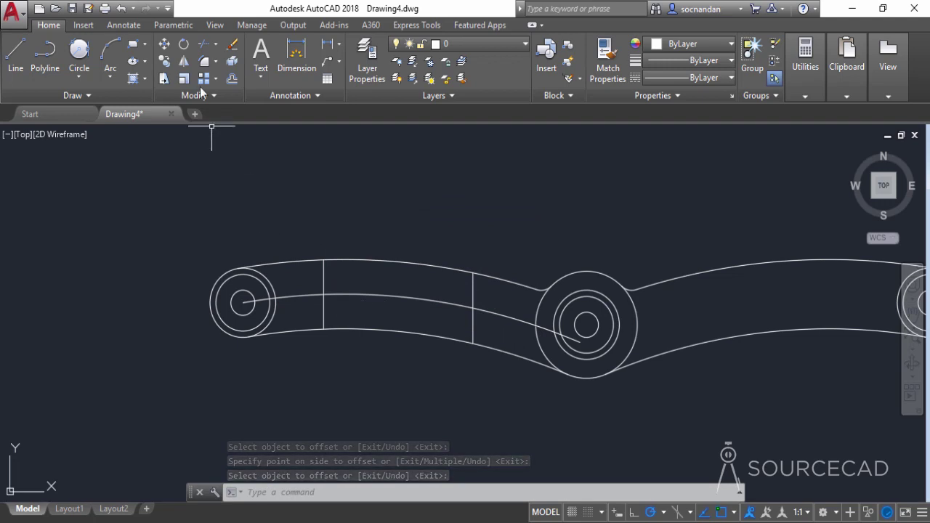
{"action": "left_click", "coordinate": [184, 44]}
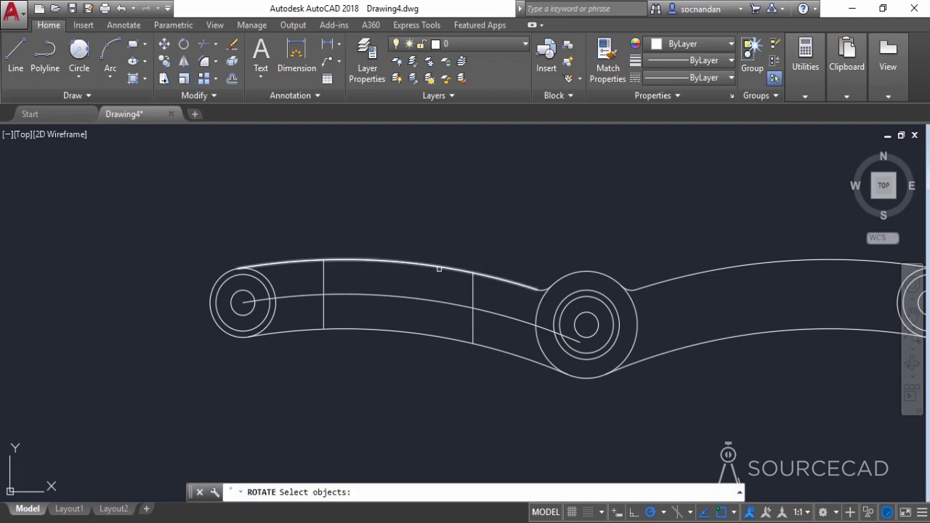
Step: Rotate the right vertical line -15° and the left line 15° about their arc crossings
{"action": "left_click", "coordinate": [473, 285]}
{"action": "key", "text": "Return"}
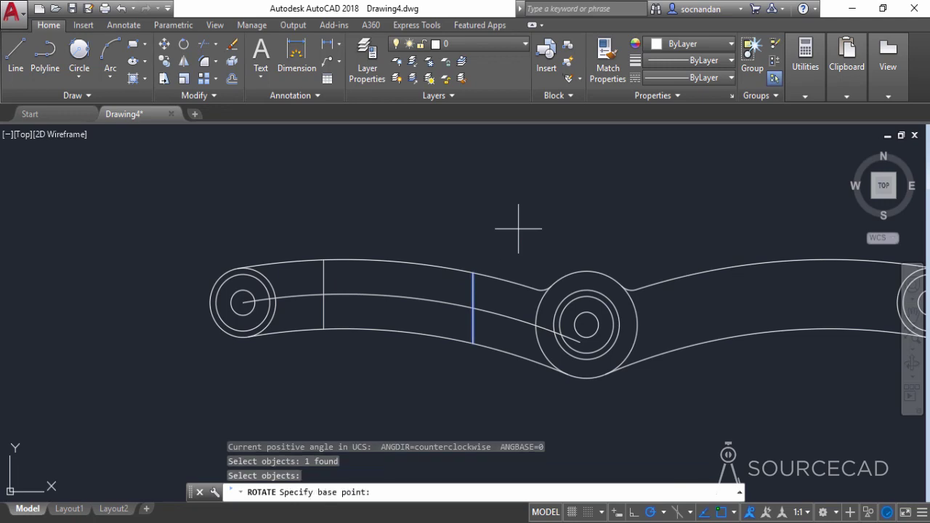
{"action": "left_click", "coordinate": [473, 308]}
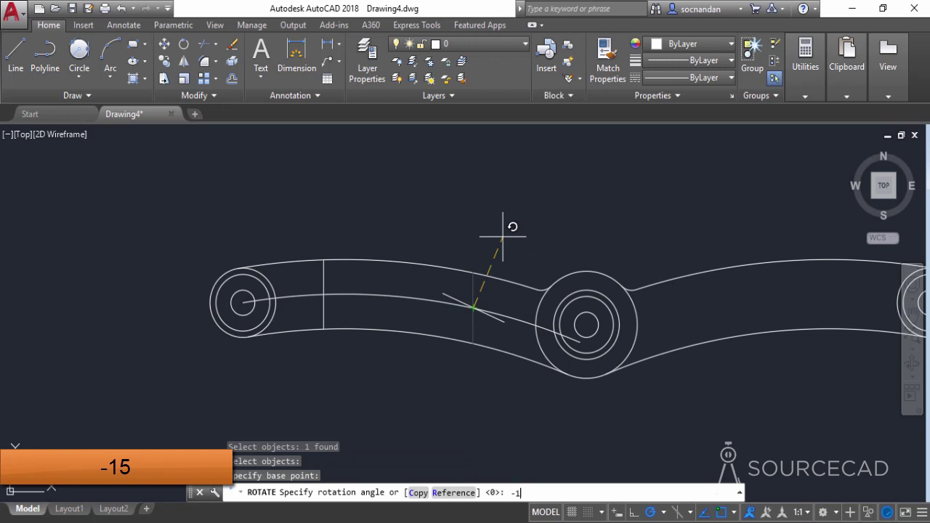
{"action": "key", "text": "Return"}
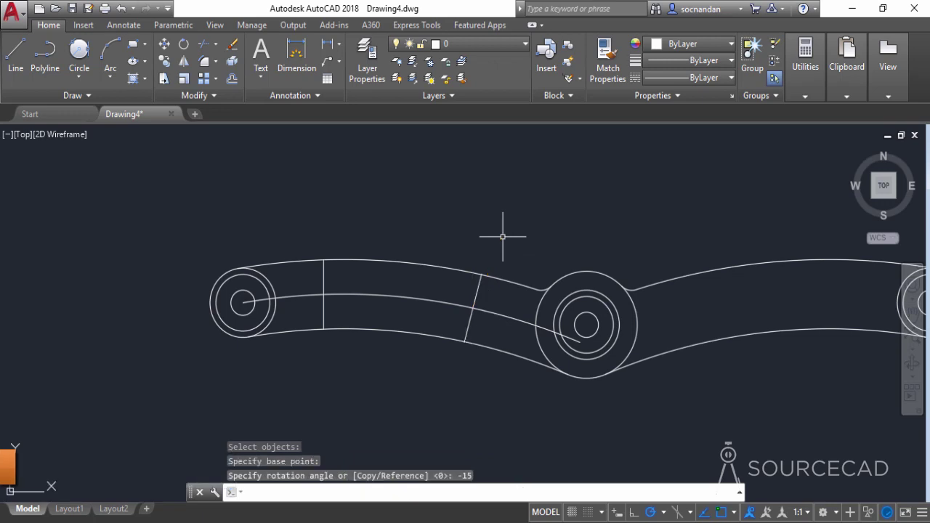
{"action": "left_click", "coordinate": [184, 45]}
{"action": "left_click", "coordinate": [325, 277]}
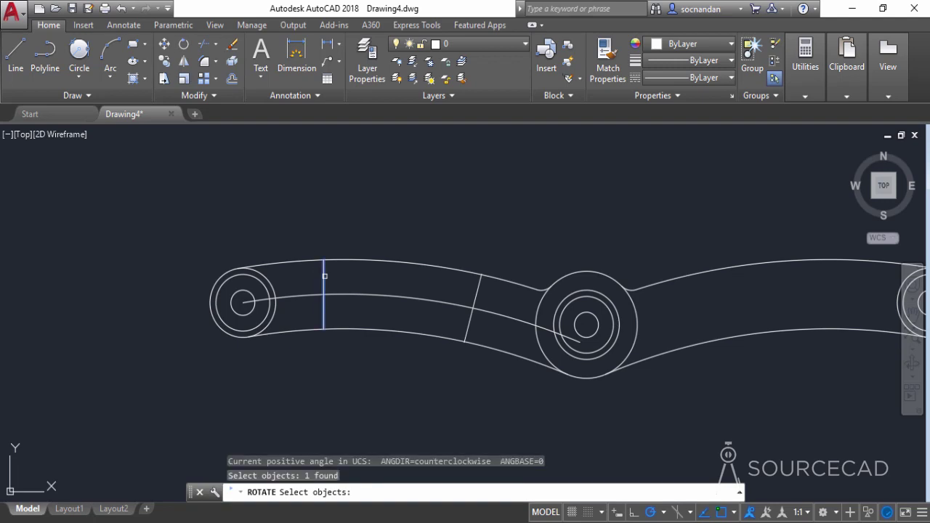
{"action": "key", "text": "Return"}
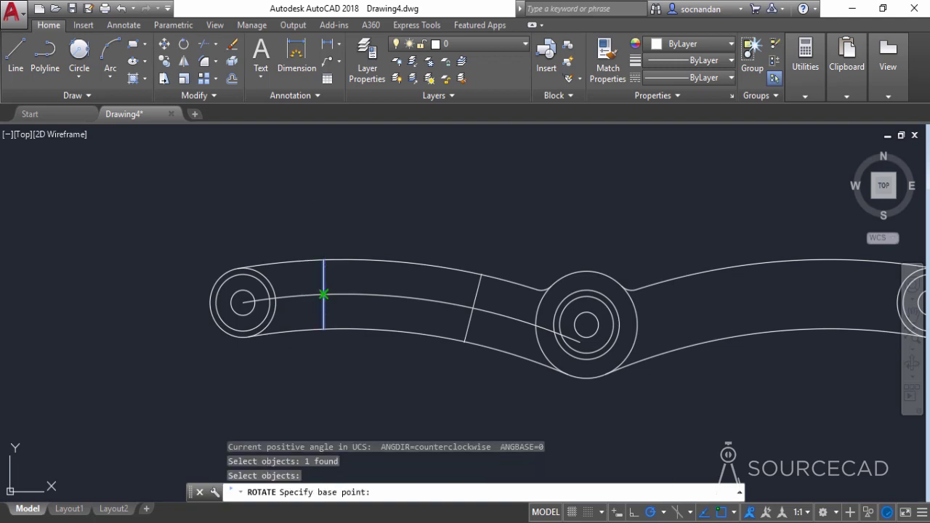
{"action": "left_click", "coordinate": [323, 294]}
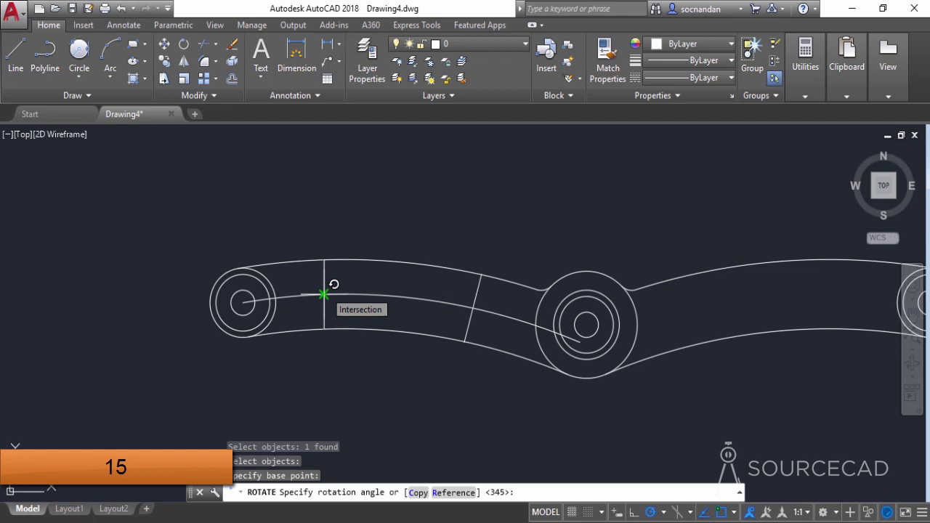
{"action": "key", "text": "Return"}
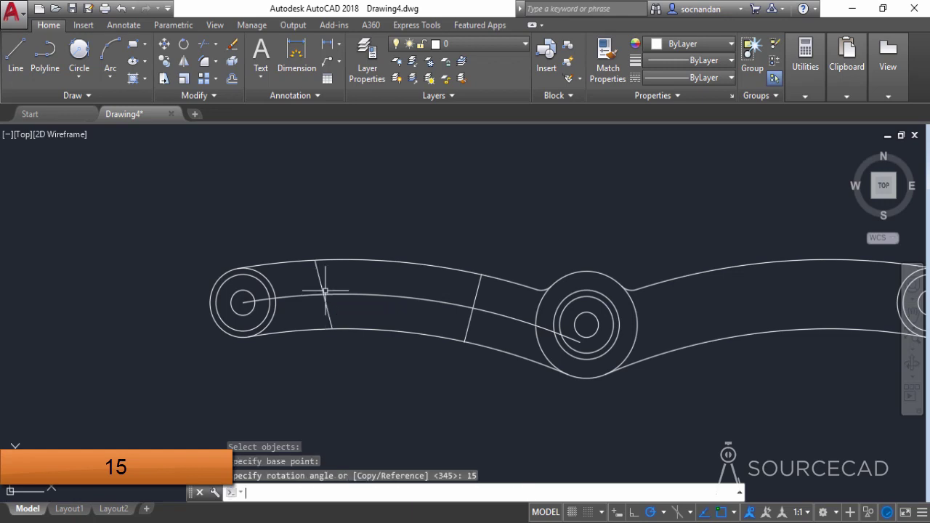
Step: Erase the 11-unit middle arc running along the link
{"action": "left_click", "coordinate": [375, 294]}
{"action": "right_click", "coordinate": [416, 212]}
{"action": "left_click", "coordinate": [449, 261]}
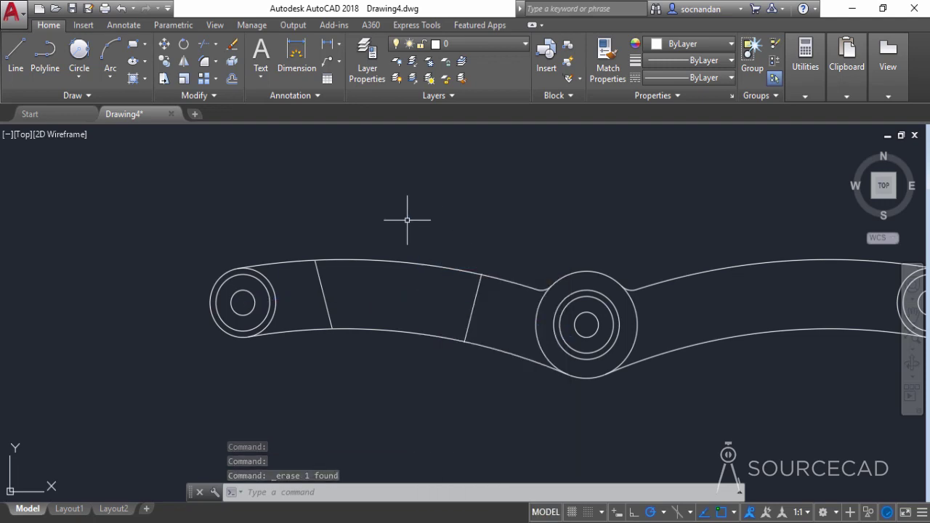
{"action": "left_click", "coordinate": [232, 79]}
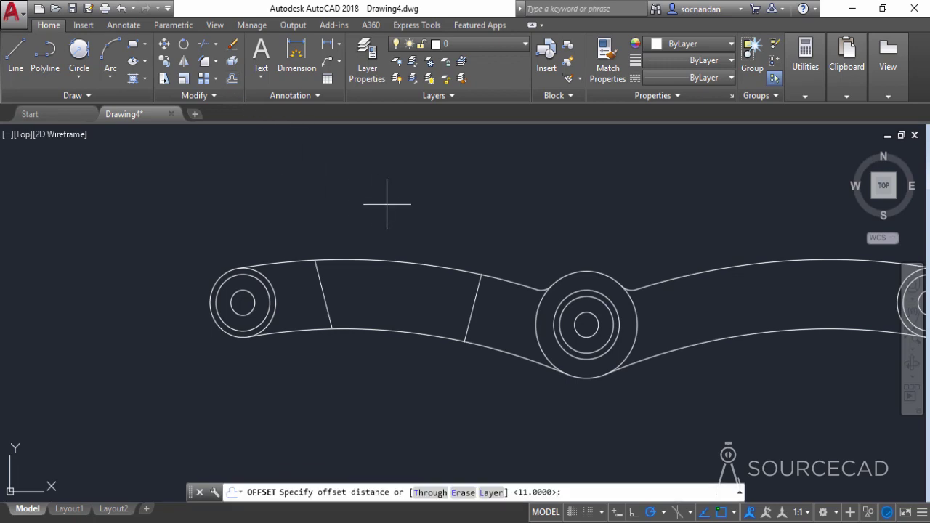
Step: Offset the left lower and upper edge arcs 3 units inward into the link
{"action": "type", "text": "3"}
{"action": "key", "text": "Return"}
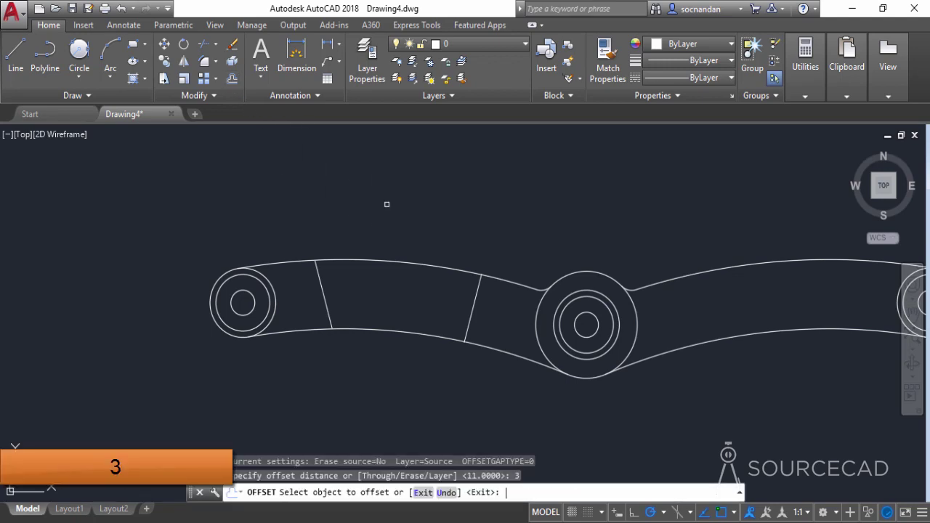
{"action": "left_click", "coordinate": [400, 325]}
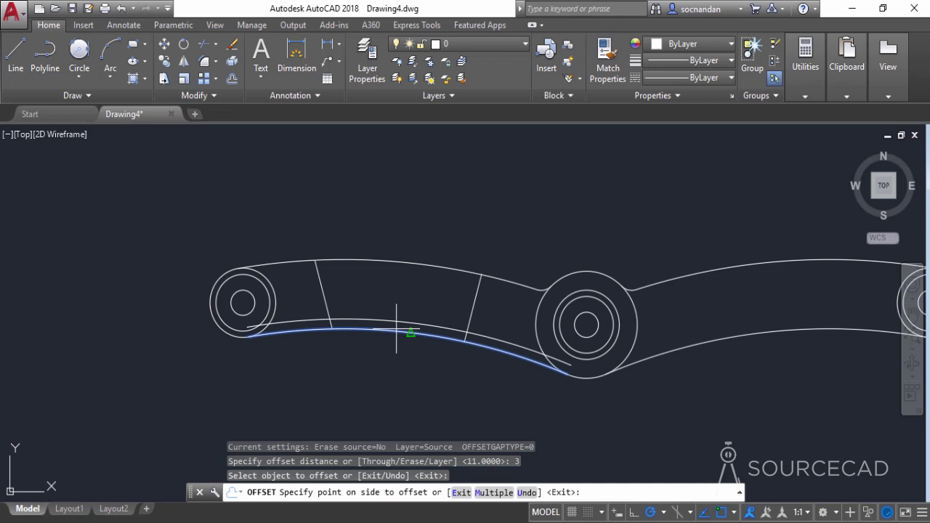
{"action": "left_click", "coordinate": [402, 281]}
{"action": "left_click", "coordinate": [404, 264]}
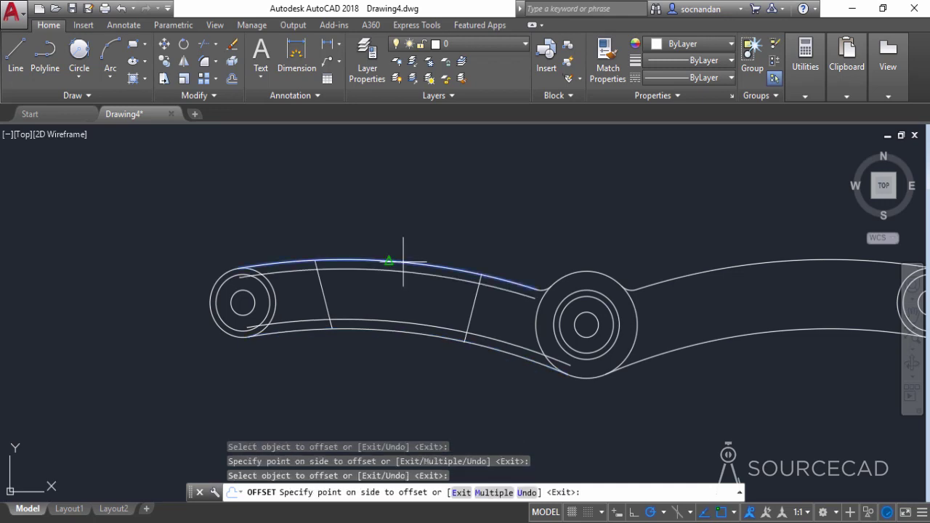
{"action": "left_click", "coordinate": [389, 289]}
{"action": "right_click", "coordinate": [424, 205]}
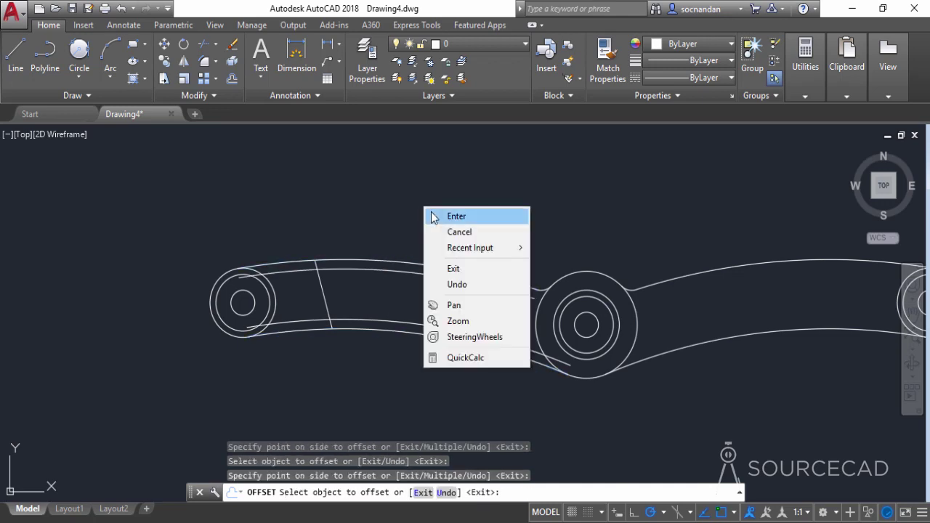
{"action": "left_click", "coordinate": [439, 212]}
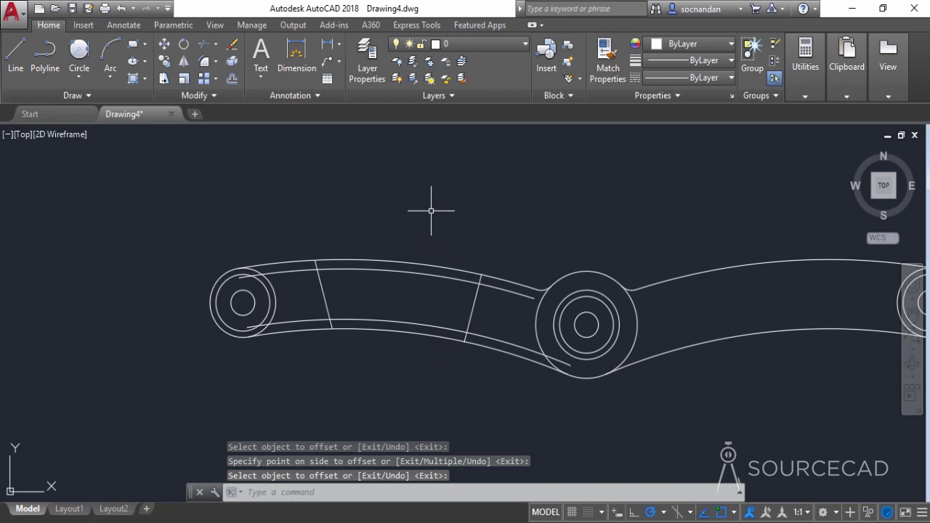
{"action": "left_click", "coordinate": [204, 63]}
Step: In Multiple mode, fillet the slot's upper-left and upper-right corners with radius 1
{"action": "type", "text": "R"}
{"action": "key", "text": "Return"}
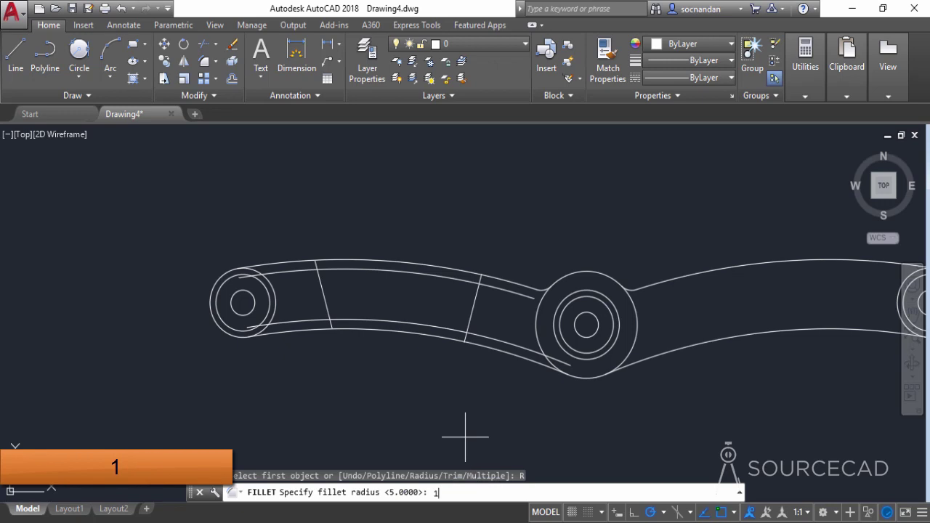
{"action": "key", "text": "Return"}
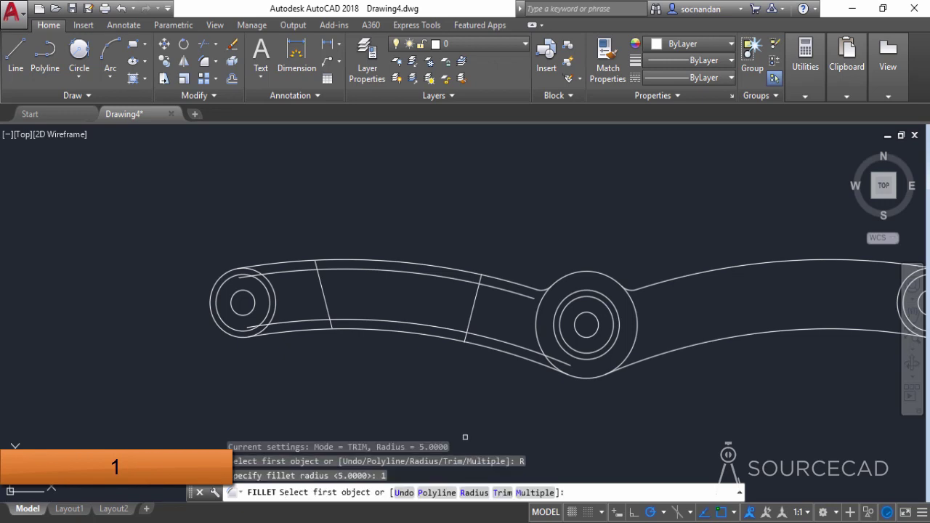
{"action": "left_click", "coordinate": [536, 494]}
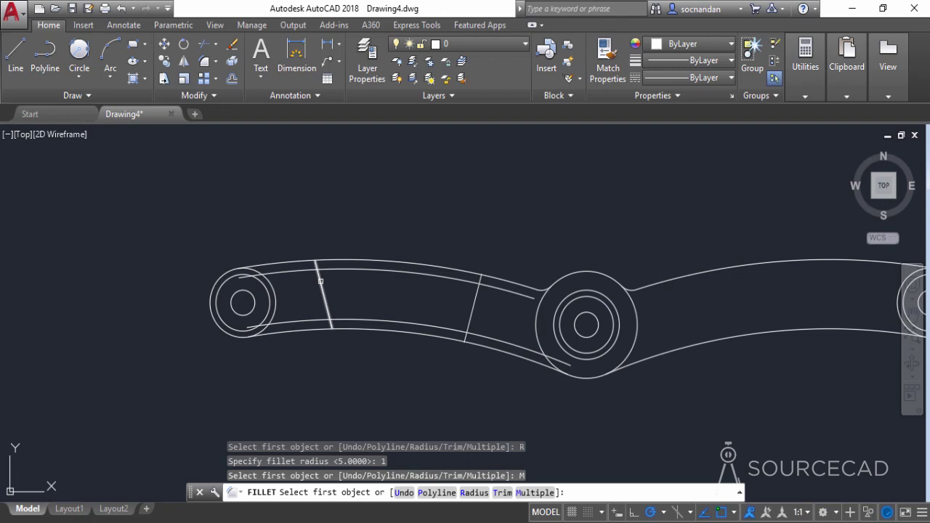
{"action": "left_click", "coordinate": [320, 282]}
{"action": "left_click", "coordinate": [330, 275]}
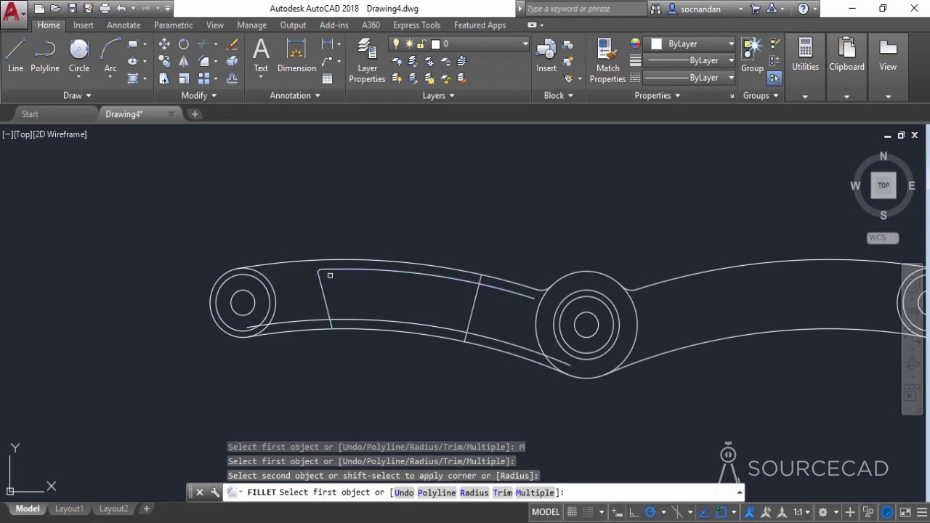
{"action": "left_click", "coordinate": [461, 281]}
{"action": "left_click", "coordinate": [474, 296]}
Step: Fillet the slot's lower-right and lower-left corners to close the rounded pocket
{"action": "left_click", "coordinate": [468, 320]}
{"action": "left_click", "coordinate": [393, 320]}
{"action": "left_click", "coordinate": [322, 293]}
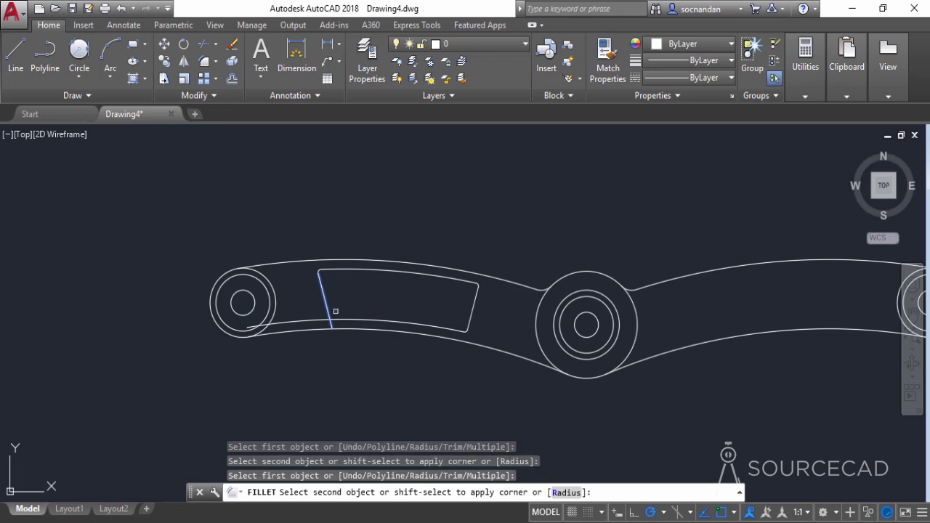
{"action": "left_click", "coordinate": [342, 317]}
{"action": "right_click", "coordinate": [398, 205]}
{"action": "left_click", "coordinate": [431, 214]}
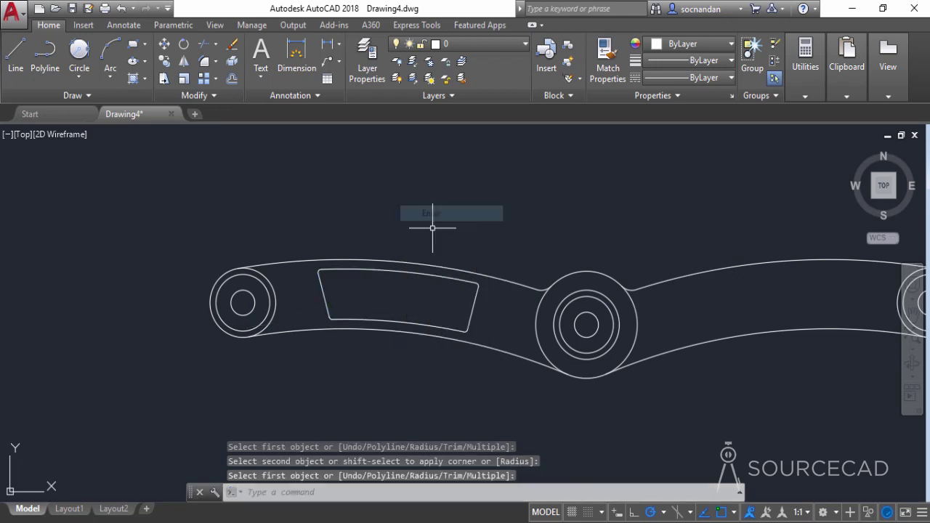
{"action": "scroll", "coordinate": [465, 243], "scroll_direction": "down", "scroll_amount": 3}
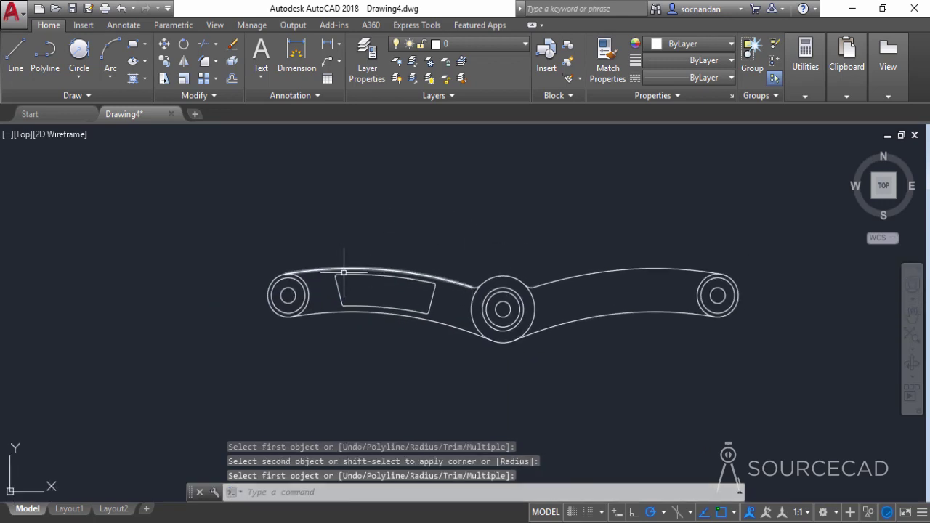
Step: Mirror the slot about the vertical axis through the centre boss, keeping the original
{"action": "left_click", "coordinate": [312, 245]}
{"action": "left_click", "coordinate": [450, 345]}
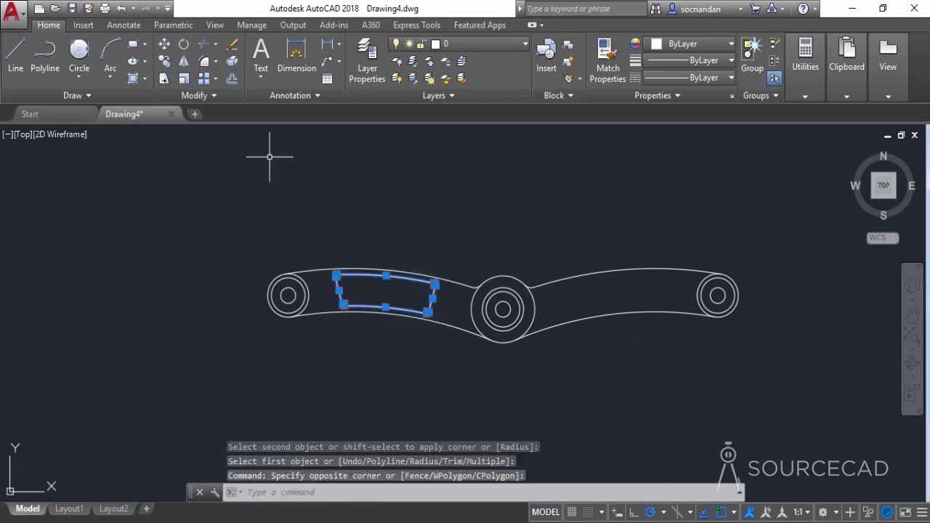
{"action": "left_click", "coordinate": [183, 61]}
{"action": "scroll", "coordinate": [502, 309], "scroll_direction": "up", "scroll_amount": 2}
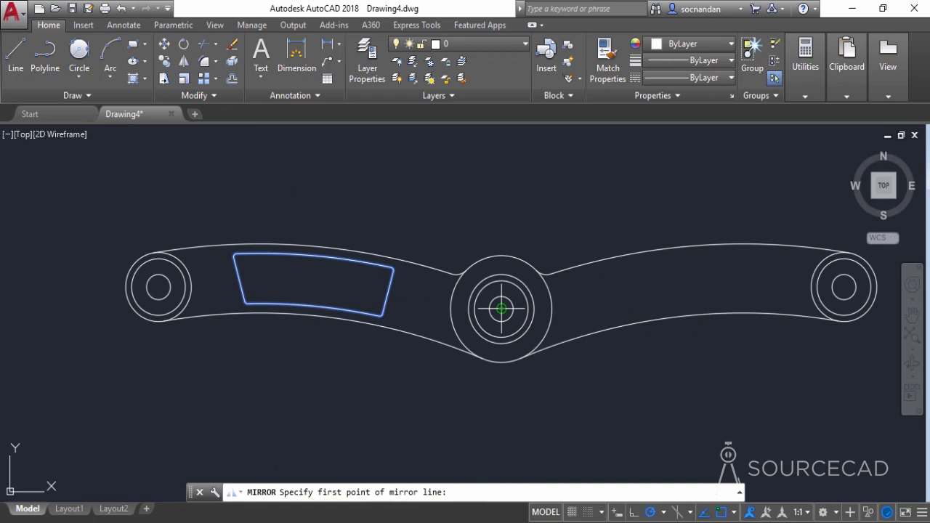
{"action": "left_click", "coordinate": [501, 308]}
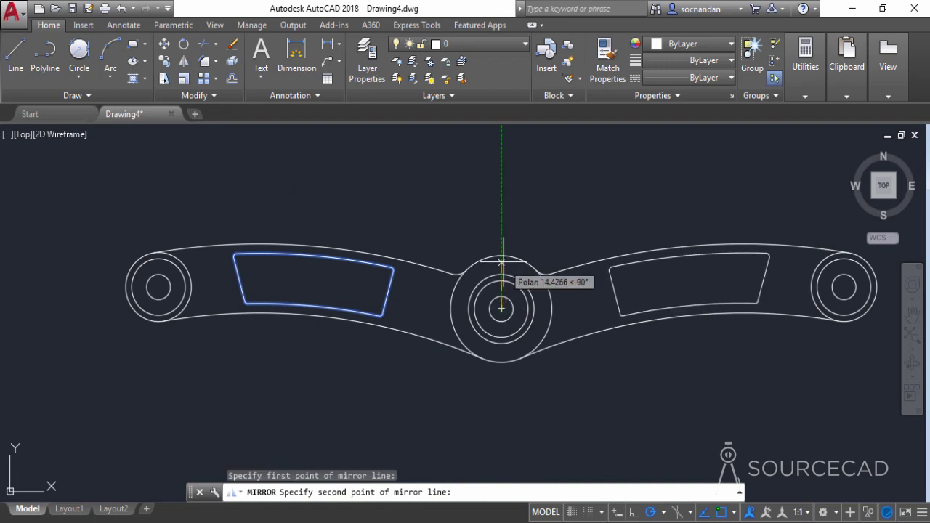
{"action": "left_click", "coordinate": [501, 185]}
{"action": "right_click", "coordinate": [508, 186]}
{"action": "left_click", "coordinate": [523, 194]}
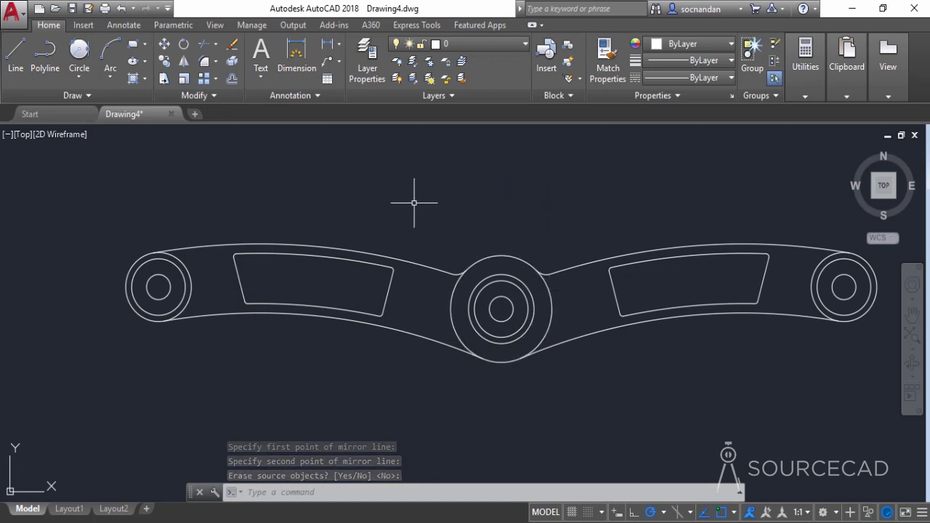
{"action": "left_click", "coordinate": [205, 44]}
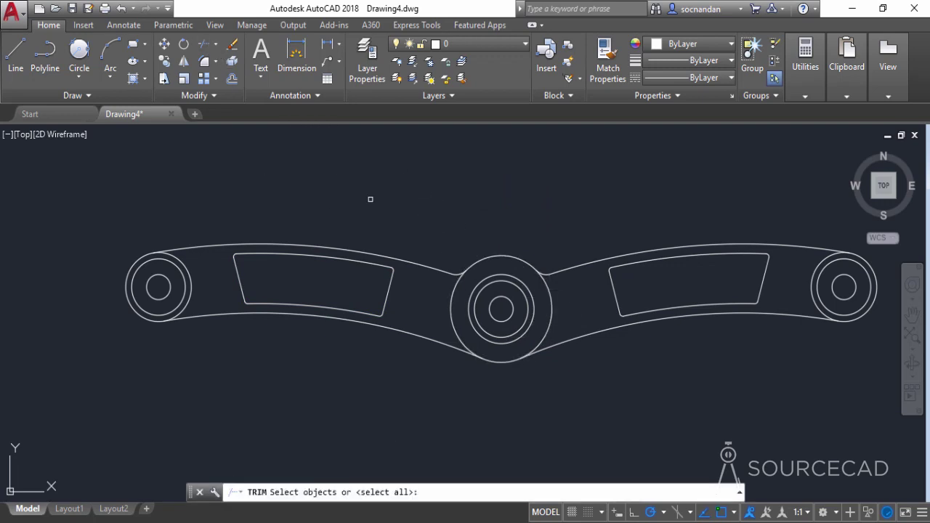
Step: Trim the left and right arcs of the radius-17 centre circle, then reframe the part
{"action": "left_click", "coordinate": [454, 294]}
{"action": "left_click", "coordinate": [536, 301]}
{"action": "left_click", "coordinate": [546, 288]}
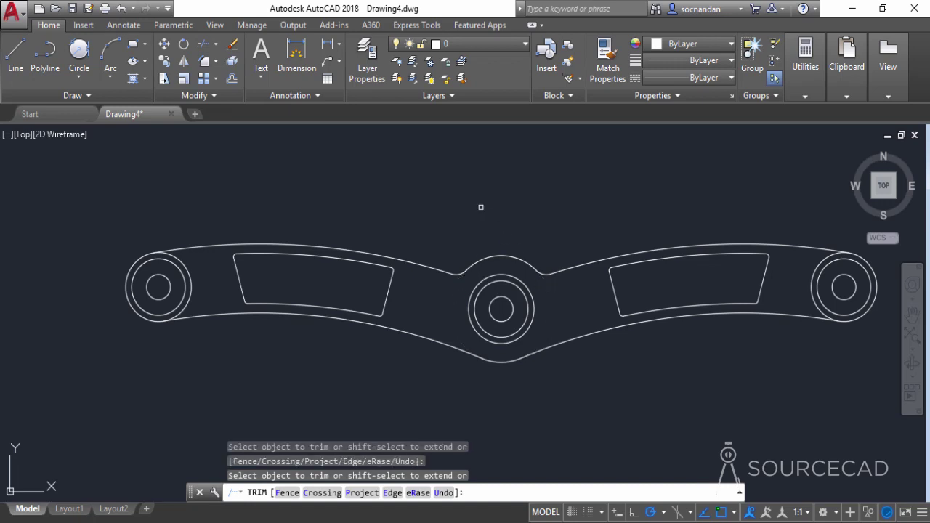
{"action": "right_click", "coordinate": [455, 181]}
{"action": "left_click", "coordinate": [478, 190]}
{"action": "scroll", "coordinate": [482, 208], "scroll_direction": "down", "scroll_amount": 3}
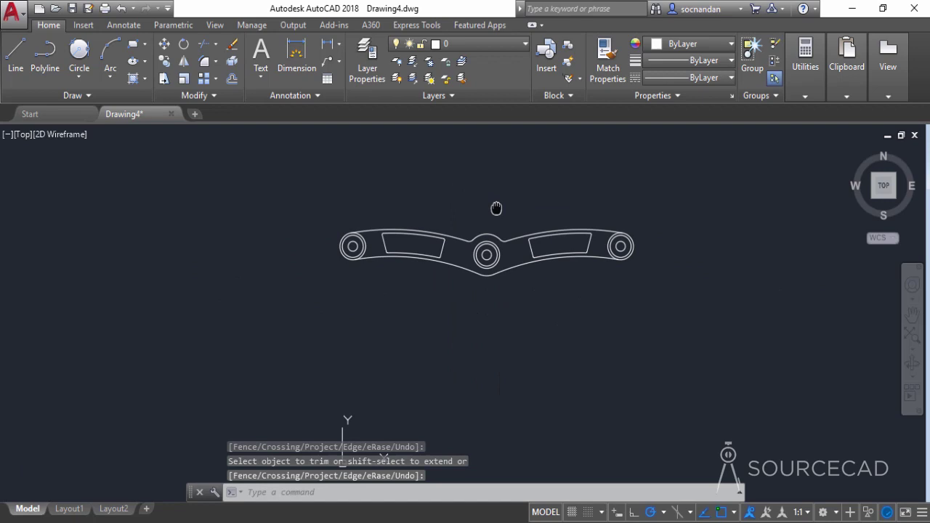
{"action": "middle_click_drag", "start_coordinate": [496, 209], "coordinate": [457, 254]}
{"action": "scroll", "coordinate": [573, 230], "scroll_direction": "up", "scroll_amount": 2}
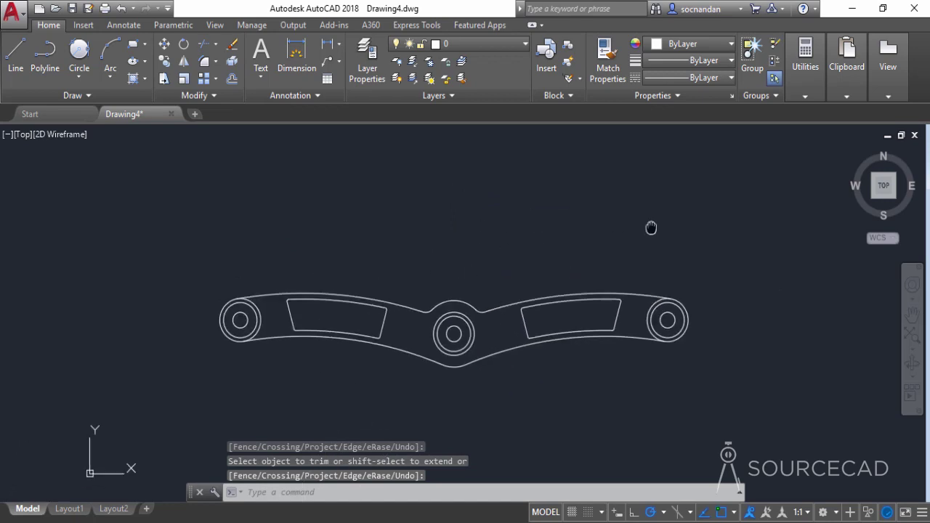